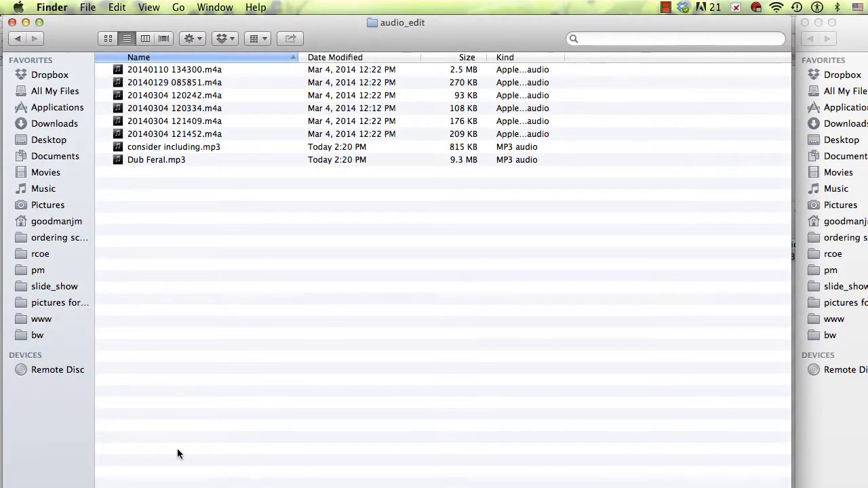
Open the audio_edit folder inside the Music folder
click(38, 187)
double_click(134, 84)
Switch to Safari and open the Royalty Free Music link from the free music sources on the assignment page
key(super+Tab)
scroll(140, 214, down, 13)
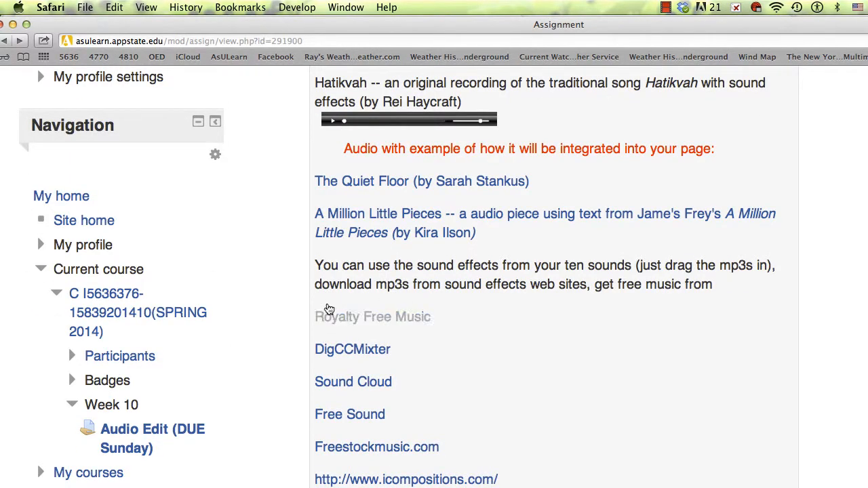
scroll(343, 324, down, 2)
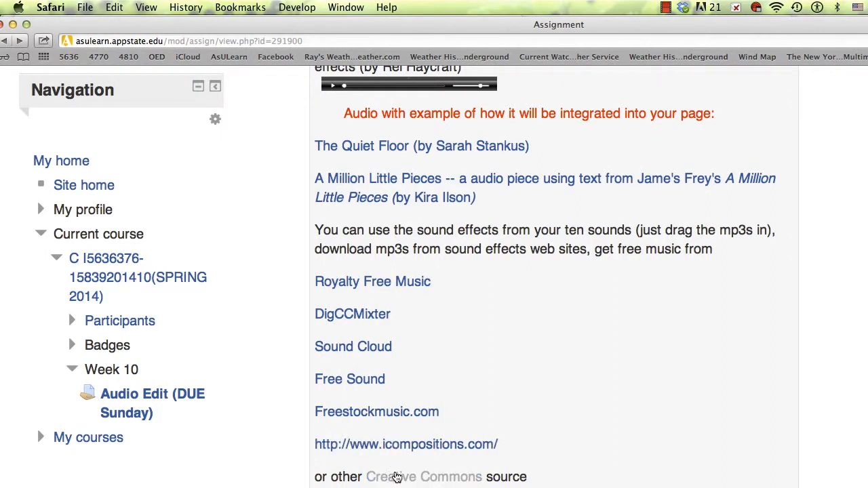
click(362, 284)
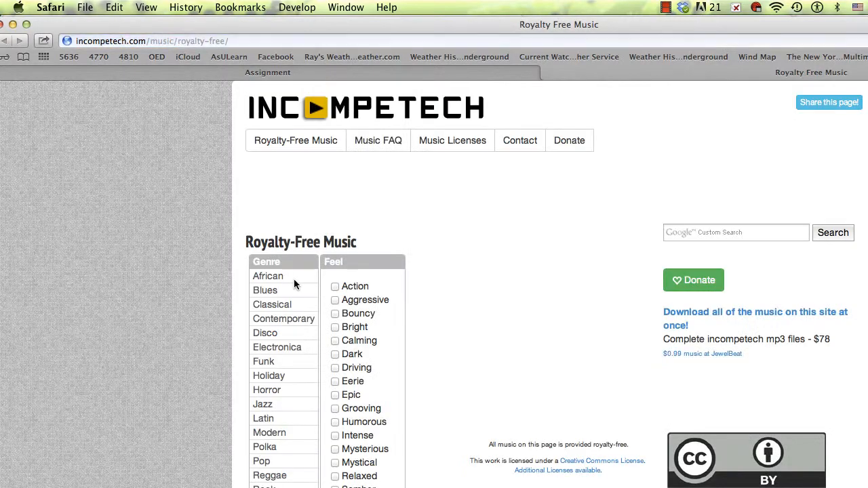
Filter the royalty-free music list to the Silent Film genre
scroll(294, 283, down, 2)
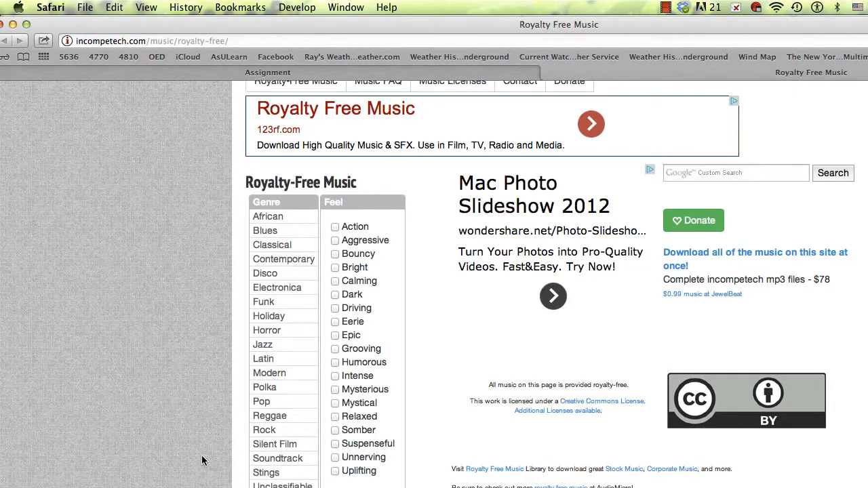
scroll(205, 441, down, 1)
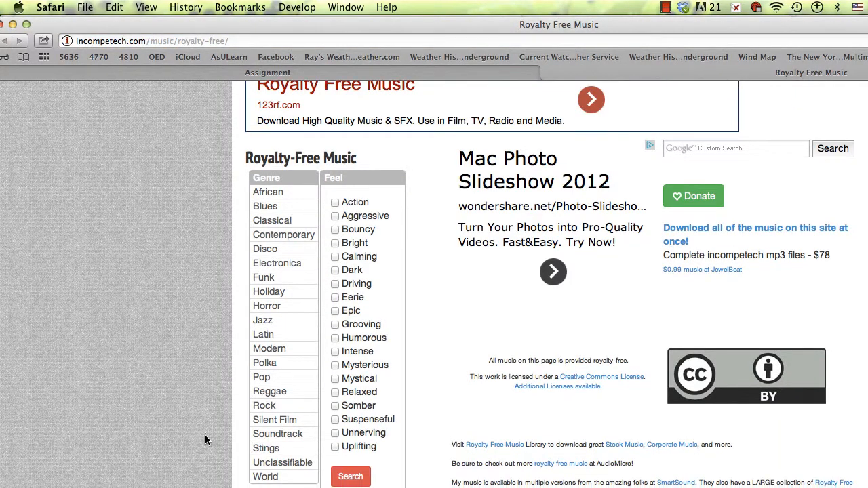
click(285, 420)
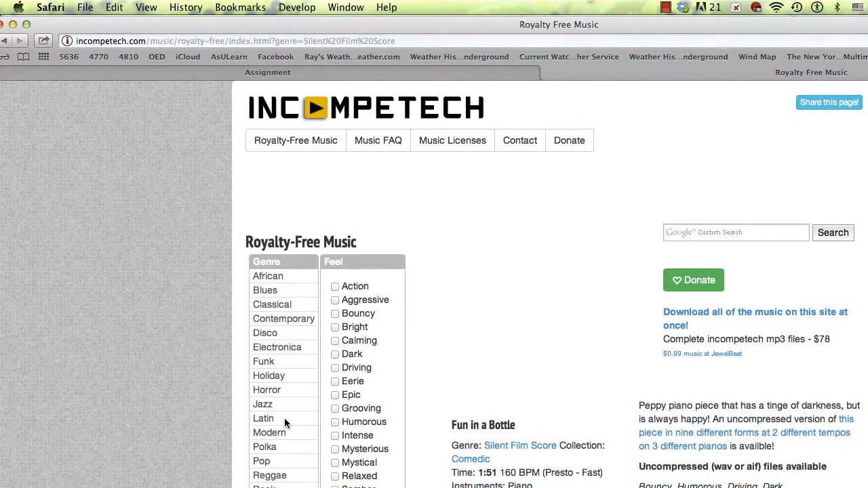
Preview the track "Fun in a Bottle" and download its MP3
scroll(366, 380, down, 6)
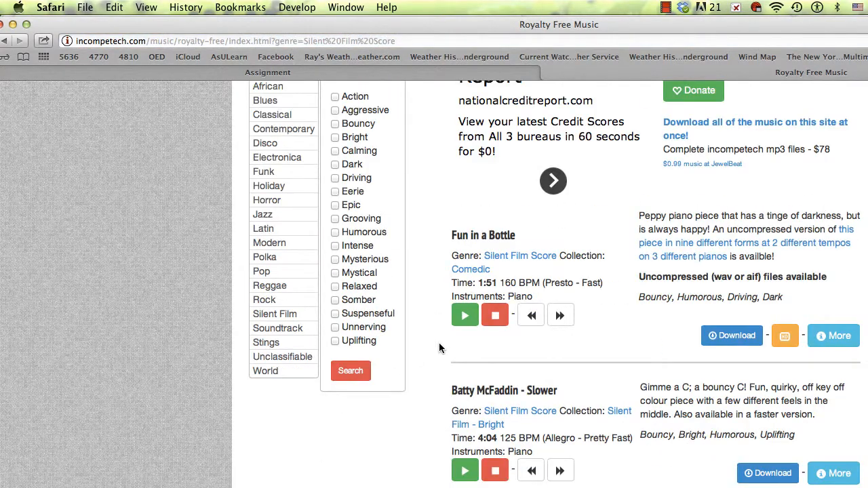
click(466, 314)
click(496, 315)
click(736, 338)
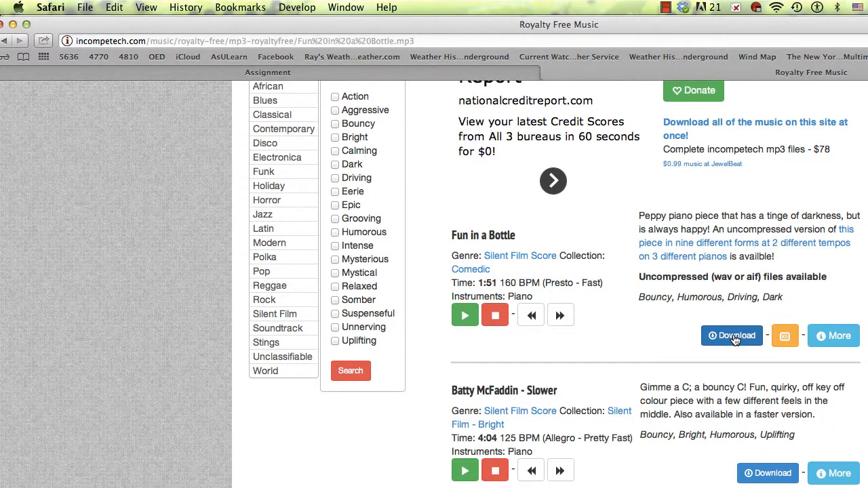
Reveal the downloaded Fun in a Bottle.mp3 in Finder from Safari's download list
drag(719, 17, 314, 30)
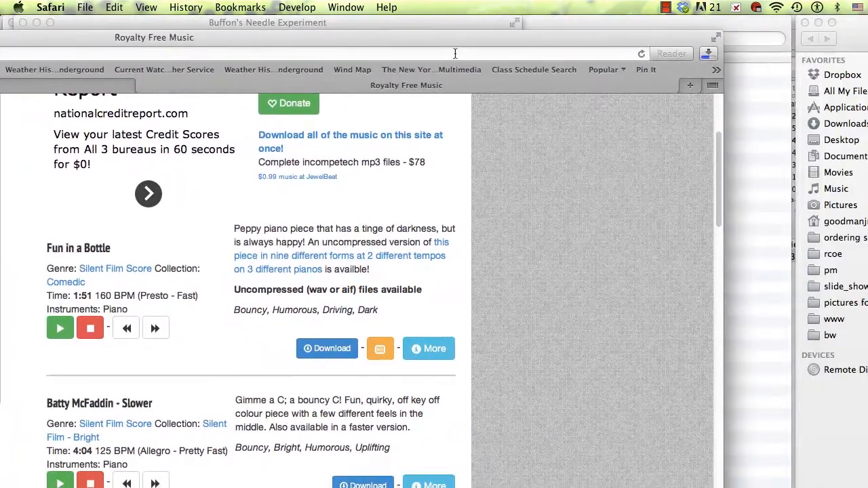
click(710, 55)
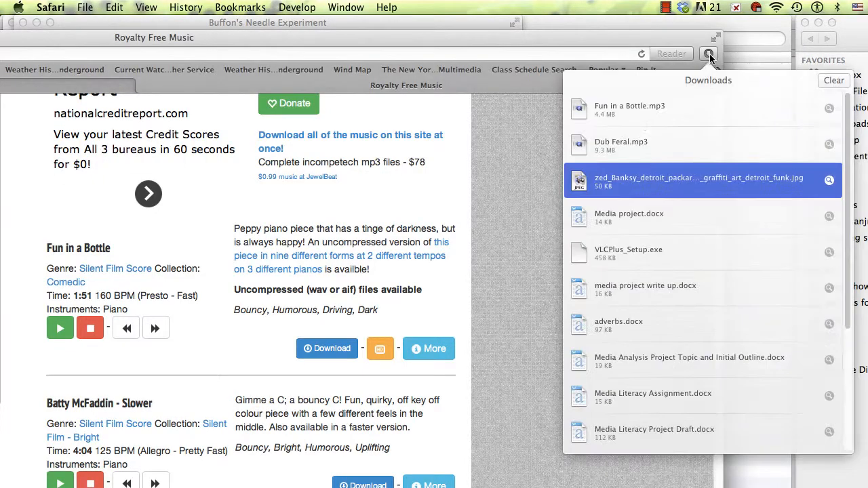
click(828, 112)
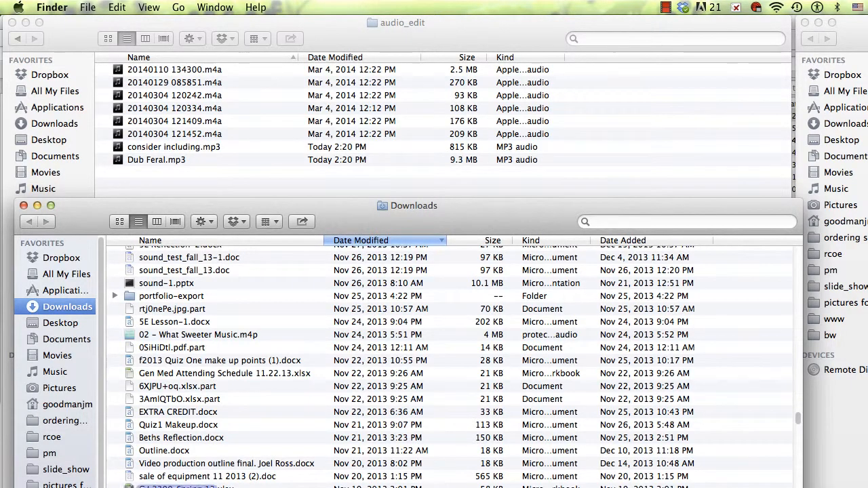
Move Fun in a Bottle.mp3 from the Downloads folder into the audio_edit folder
scroll(407, 366, down, 1)
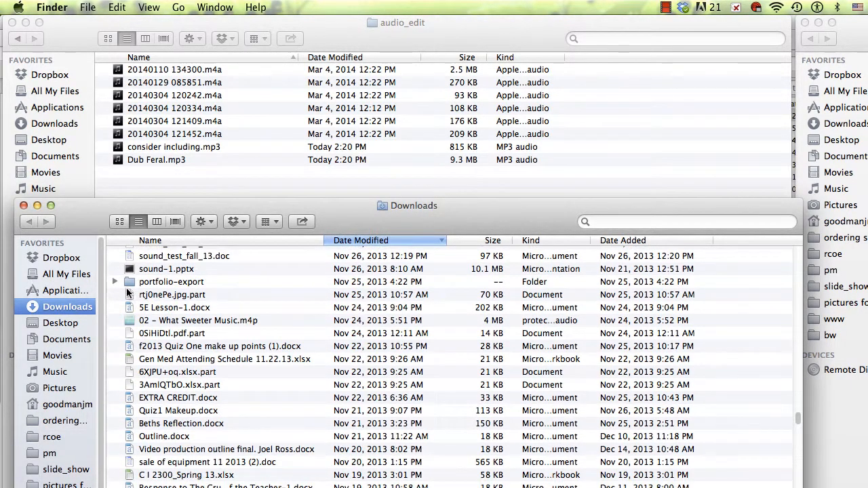
drag(97, 217, 99, 72)
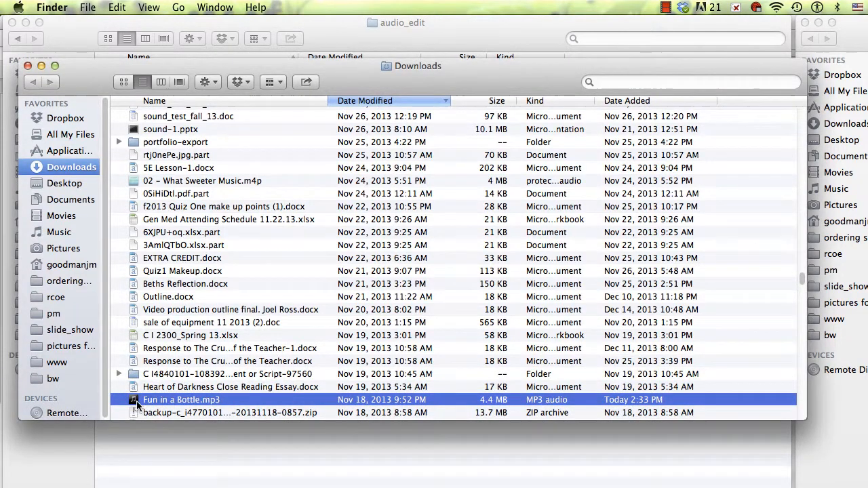
drag(140, 401, 151, 424)
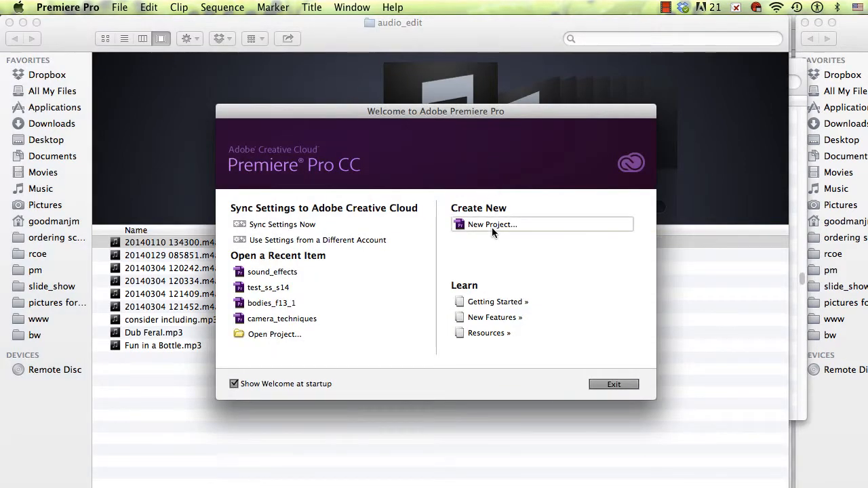
In Premiere Pro, create a new project named audio_edit, stored in the audio_edit folder within Music
click(492, 227)
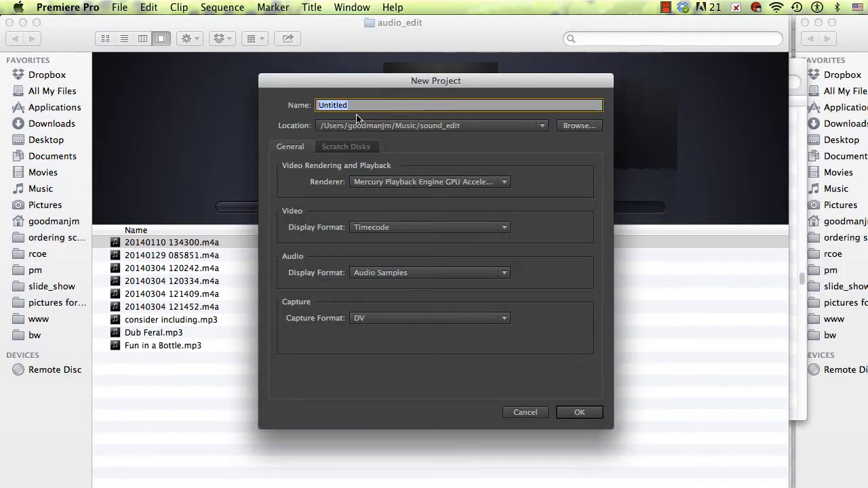
text(audio_edit)
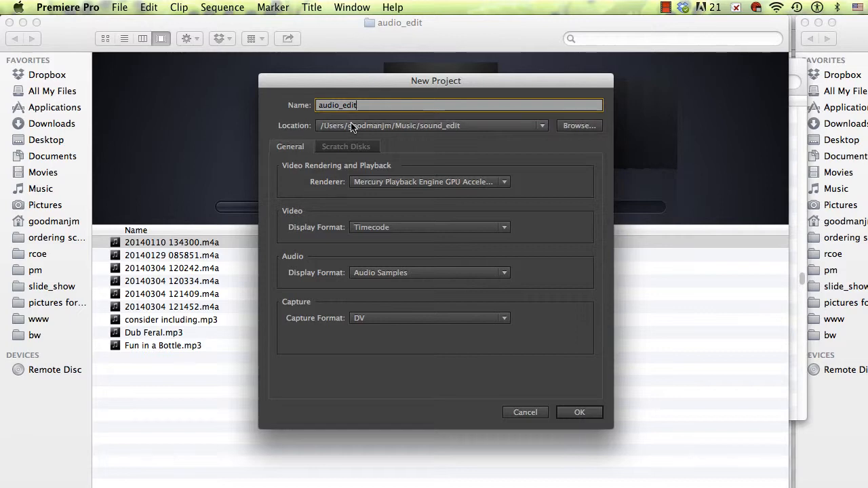
click(569, 127)
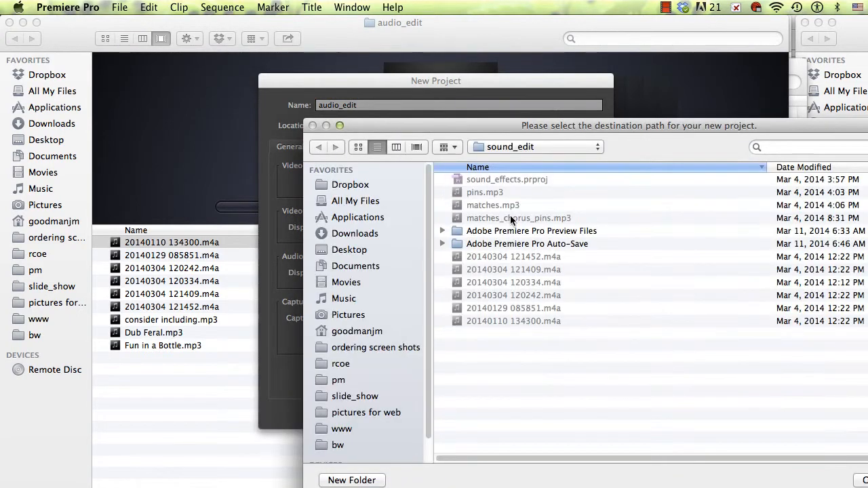
click(512, 150)
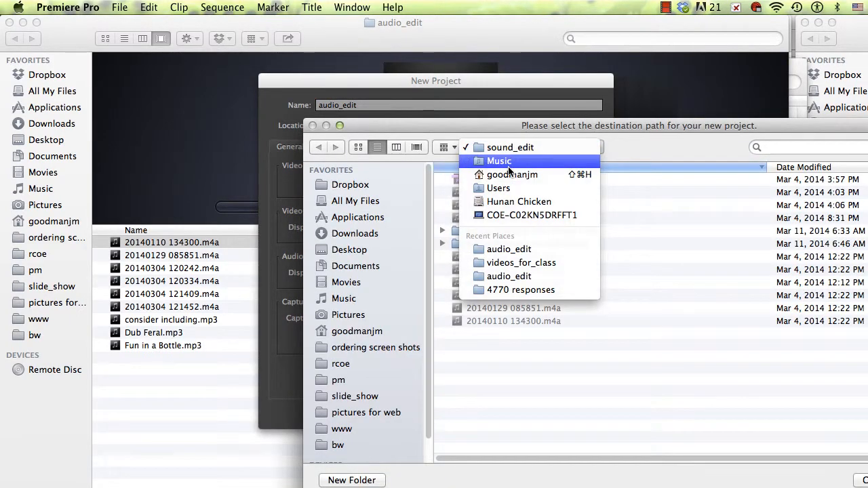
click(512, 161)
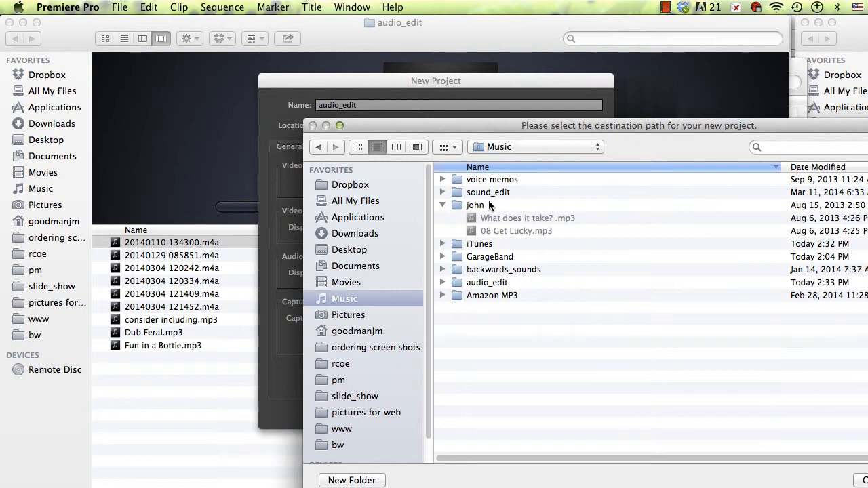
double_click(469, 281)
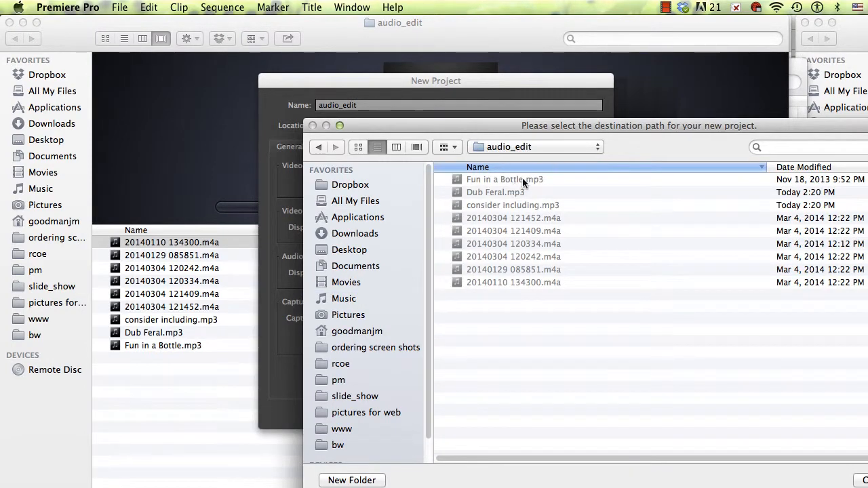
drag(548, 126, 343, 75)
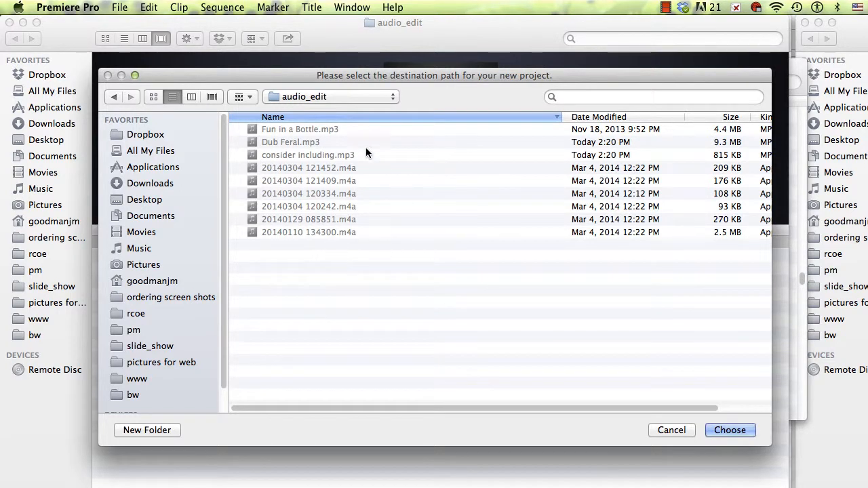
click(729, 431)
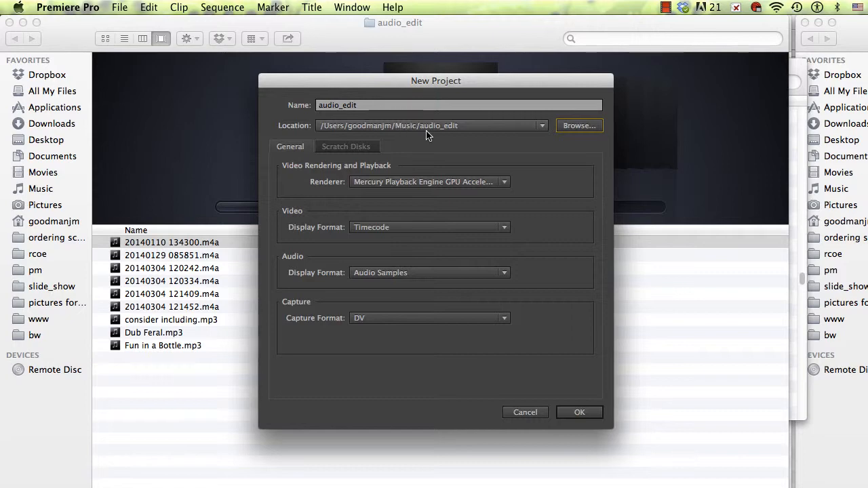
click(581, 412)
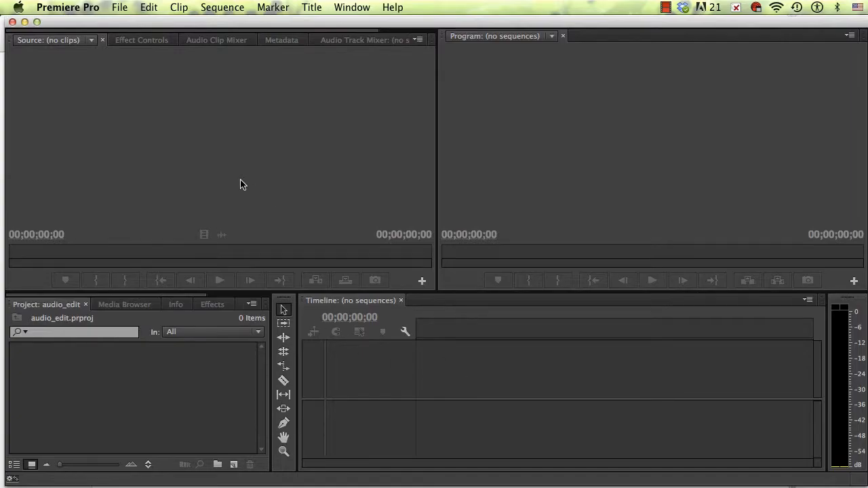
Import the three MP3 files and all six M4A recordings from the audio_edit folder into the project
click(161, 159)
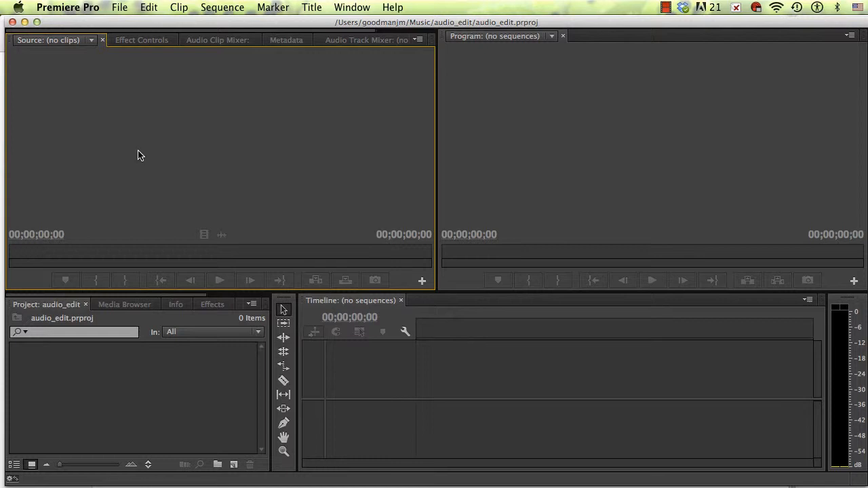
click(120, 8)
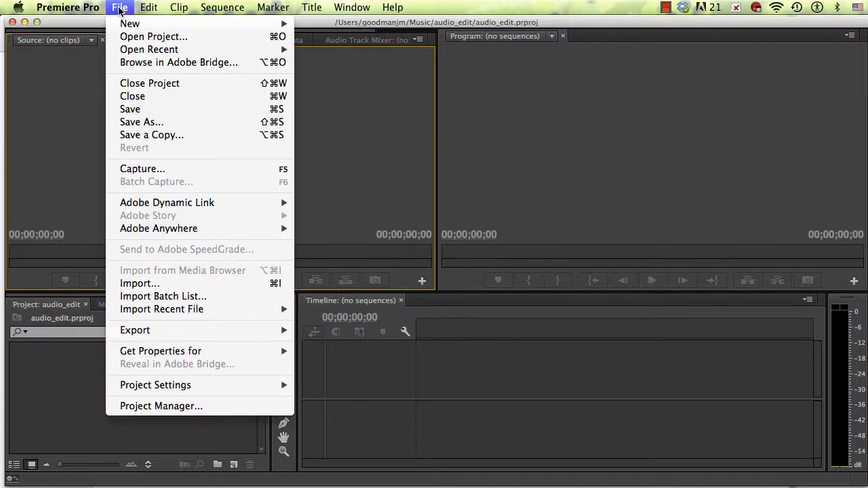
click(179, 285)
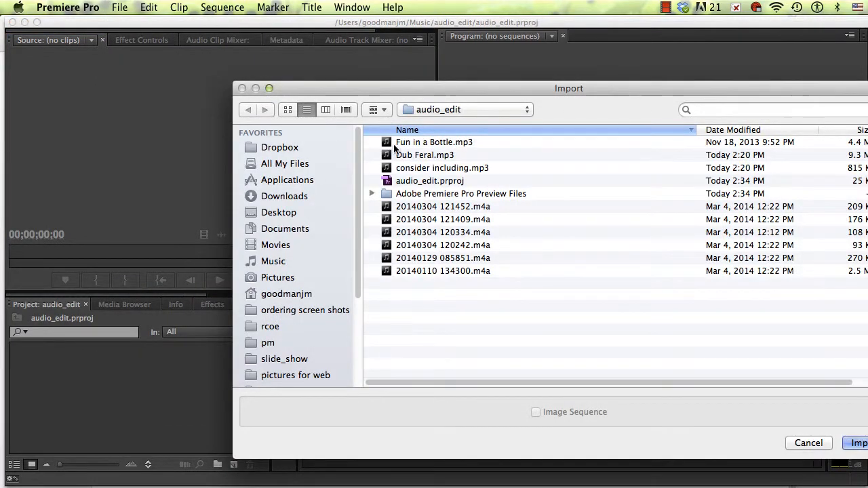
click(429, 142)
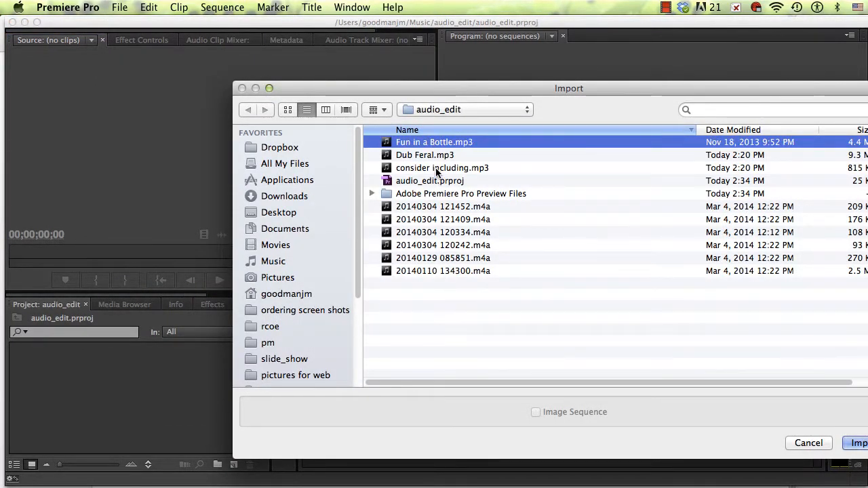
shift+click(436, 170)
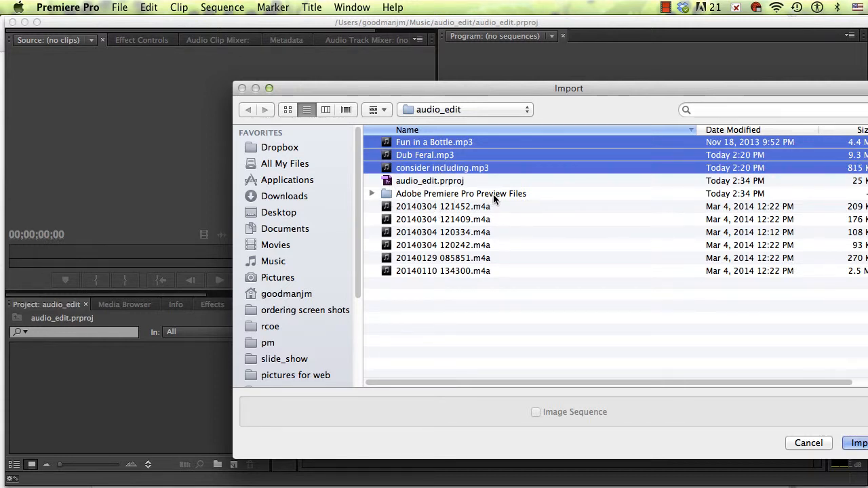
super+click(438, 207)
super+click(424, 220)
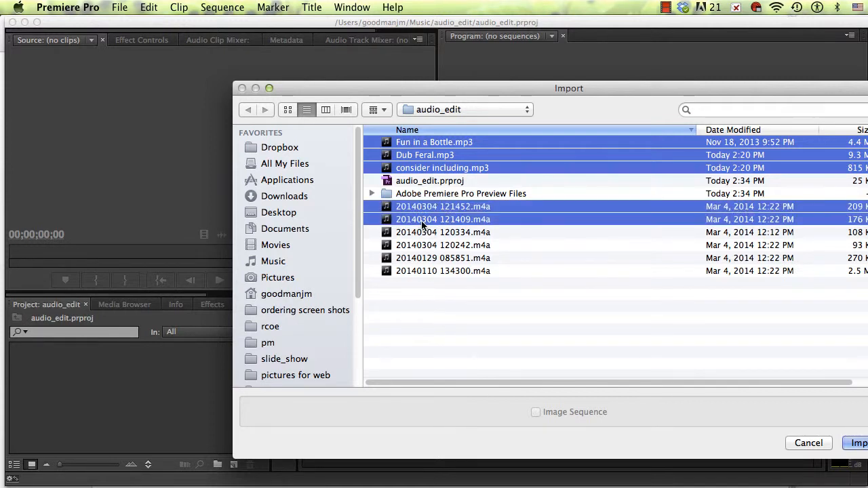
super+click(420, 232)
super+click(427, 245)
super+click(434, 257)
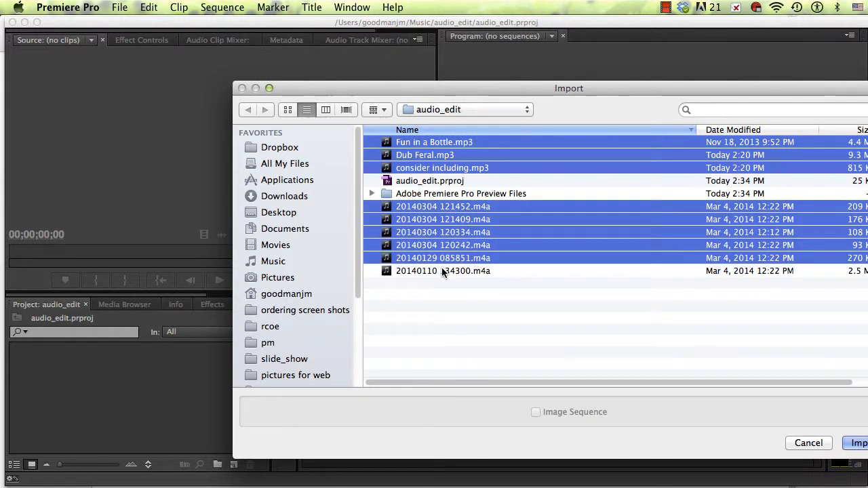
super+click(443, 267)
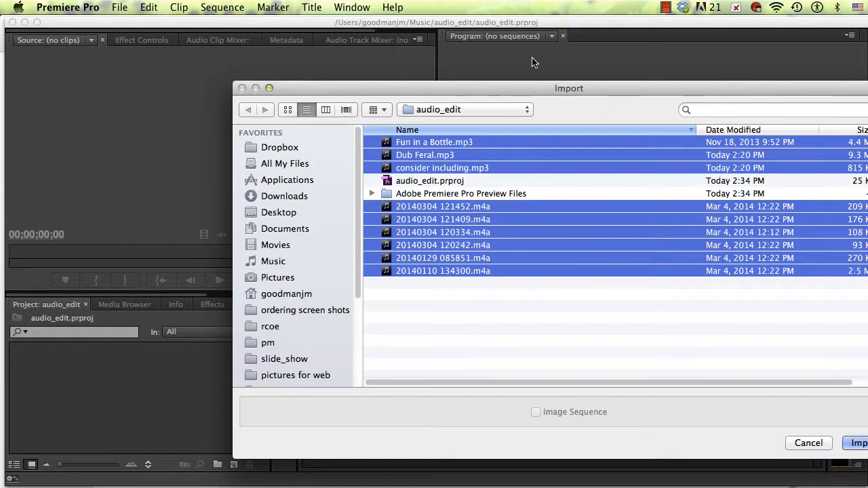
drag(538, 85, 450, 48)
click(807, 411)
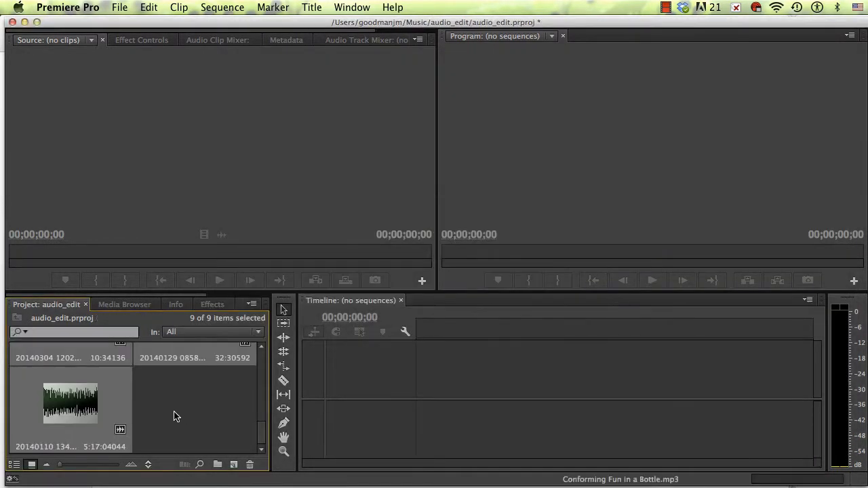
Find the consider including.mp3 clip in the project and load it in the Source monitor
scroll(174, 416, up, 2)
scroll(174, 415, down, 3)
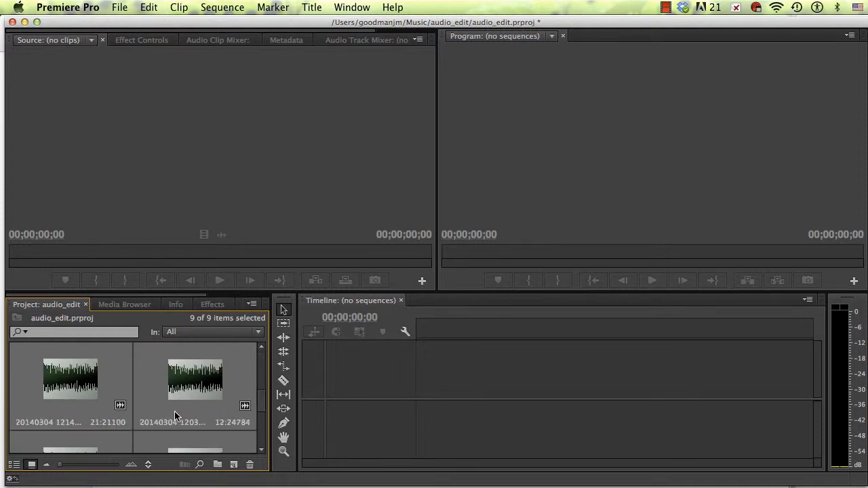
scroll(175, 415, up, 3)
scroll(175, 416, down, 2)
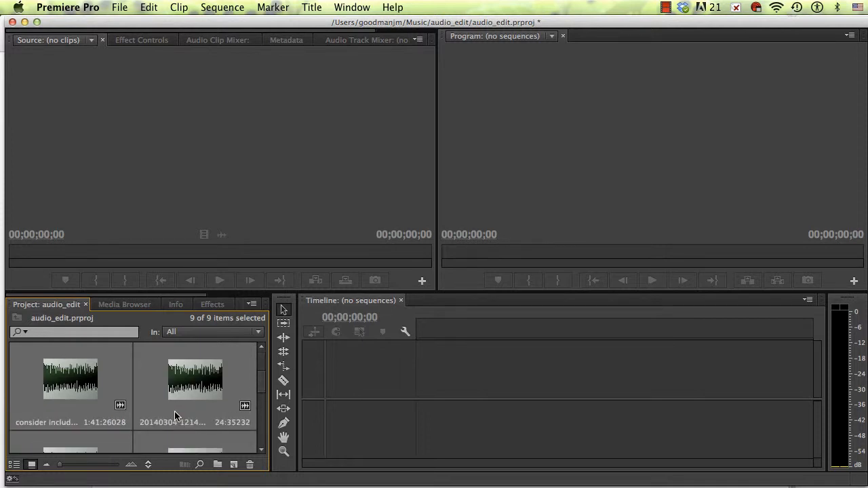
double_click(88, 389)
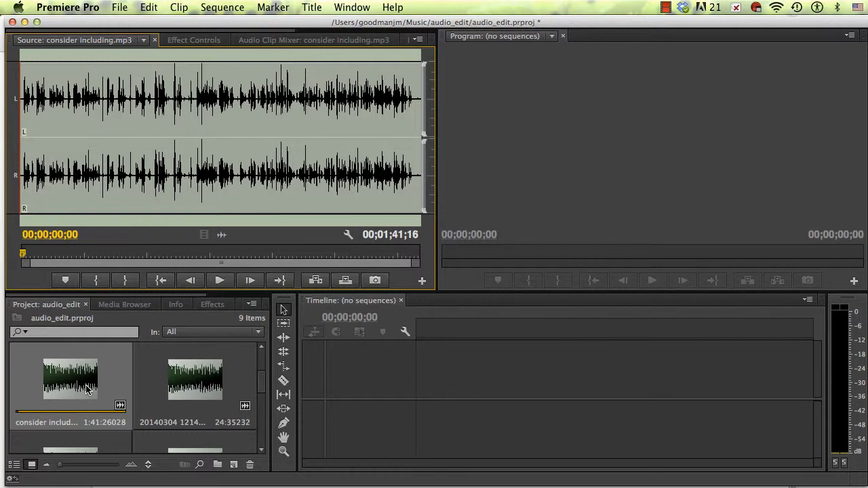
Play the first few seconds of consider including.mp3 in the Source monitor
click(218, 281)
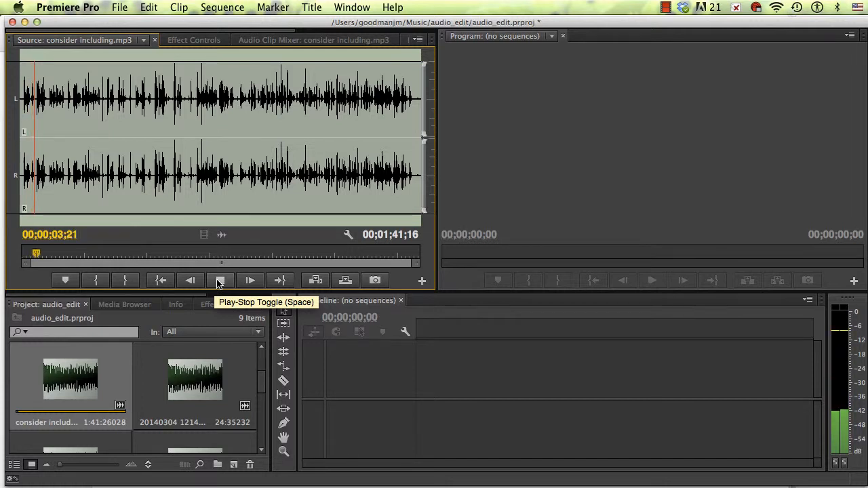
click(218, 281)
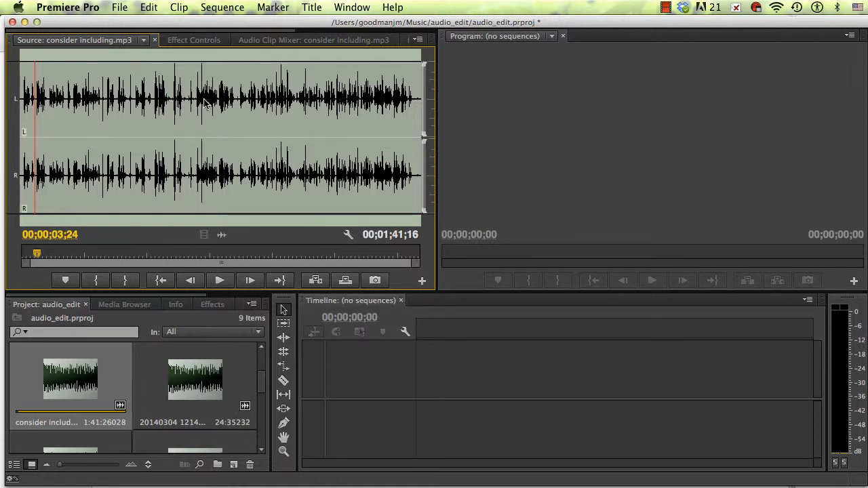
Create a new sequence named Sequence 01 with the DV - NTSC Standard 48kHz preset
click(120, 8)
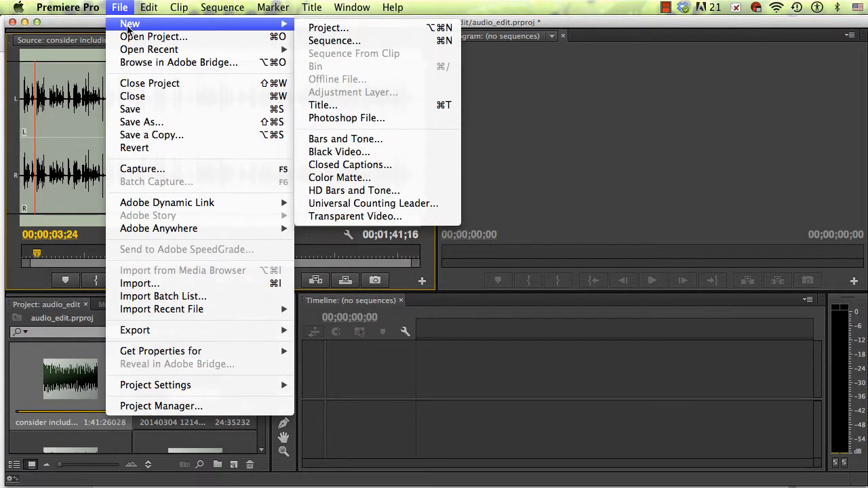
mouse_move(274, 24)
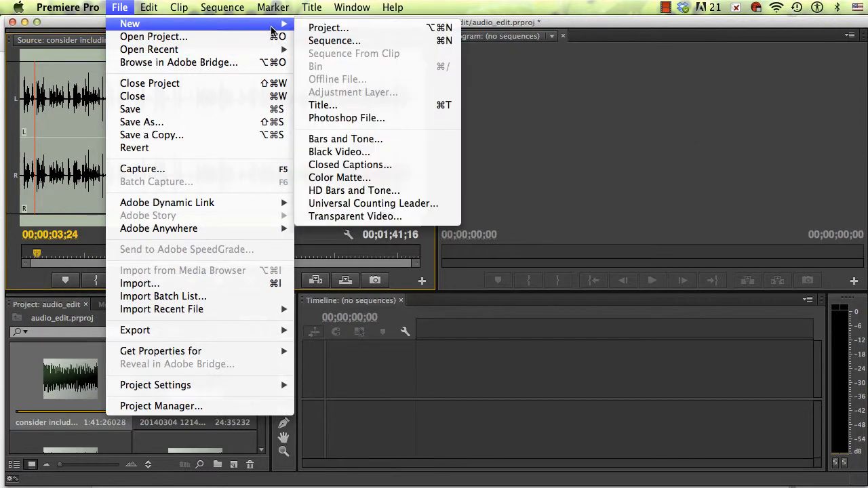
click(331, 42)
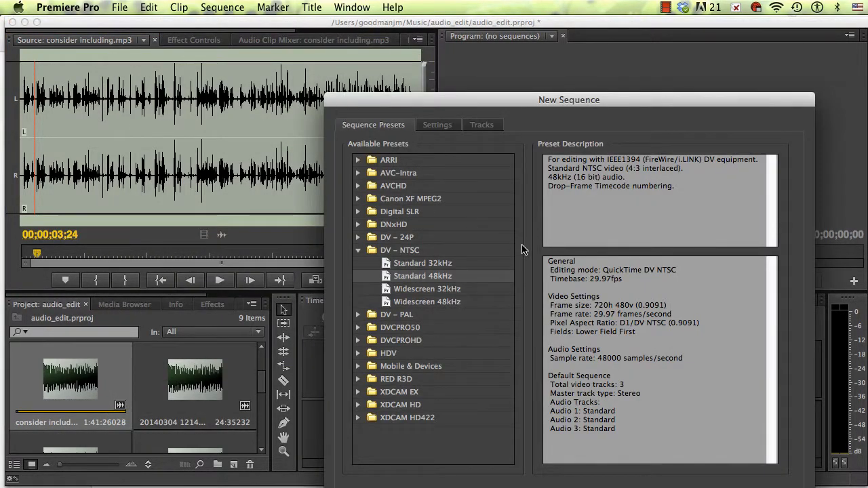
drag(441, 101, 288, 10)
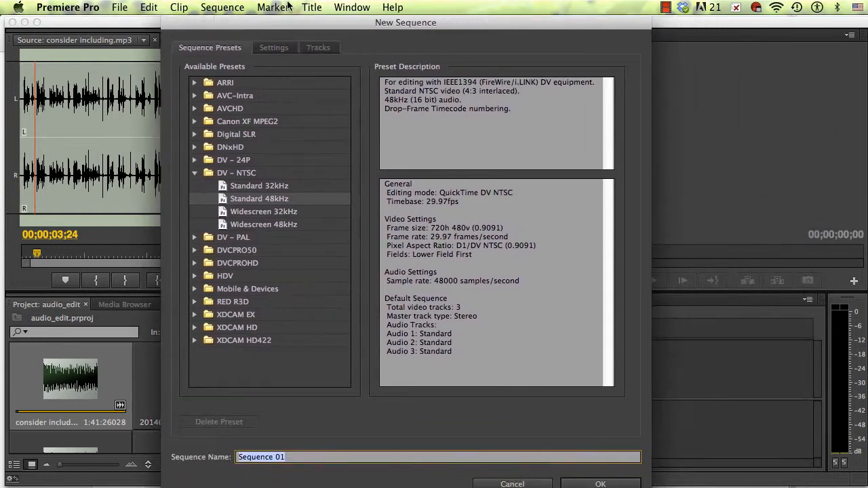
click(604, 484)
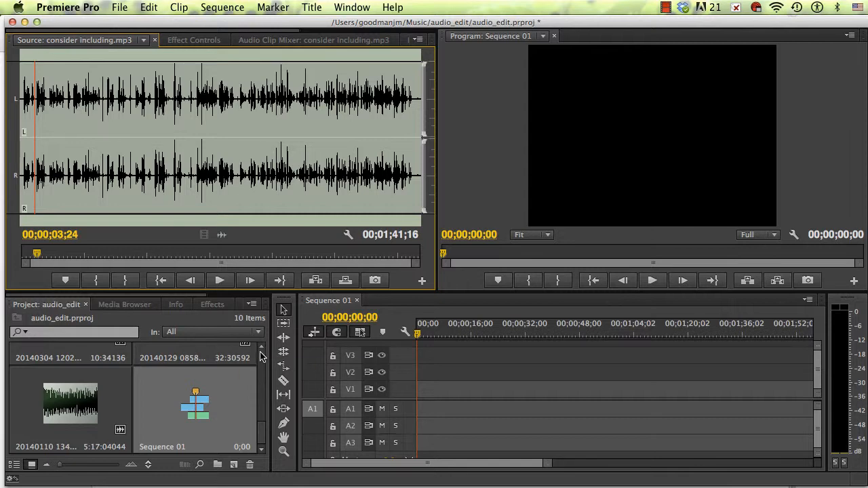
click(418, 335)
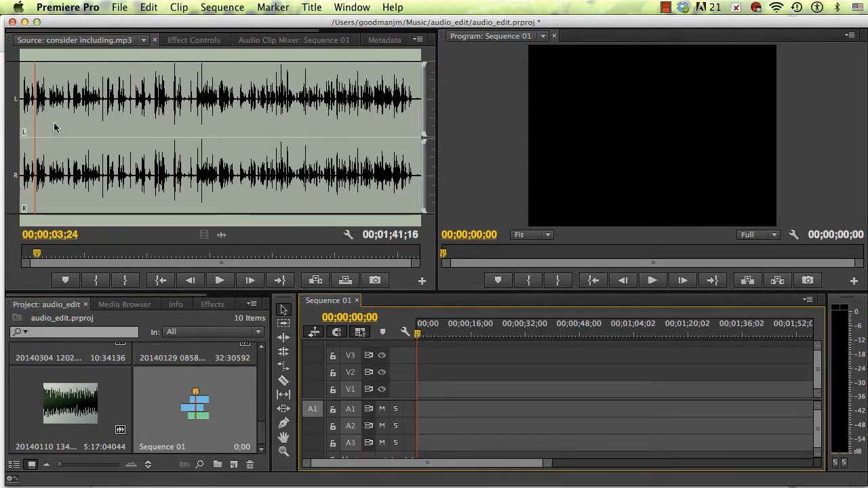
Mark an excerpt of consider including.mp3 with the In point at 00;00;00;15 and the Out point at 00;00;11;12
click(32, 211)
drag(32, 207, 18, 207)
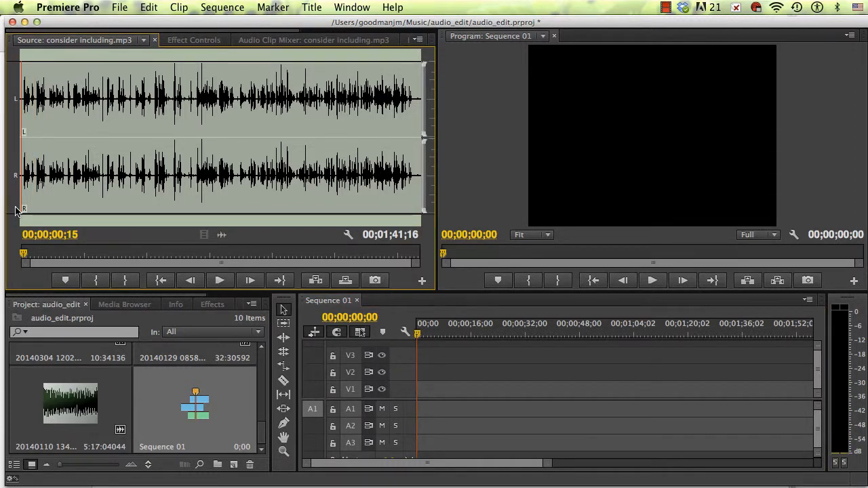
key(space)
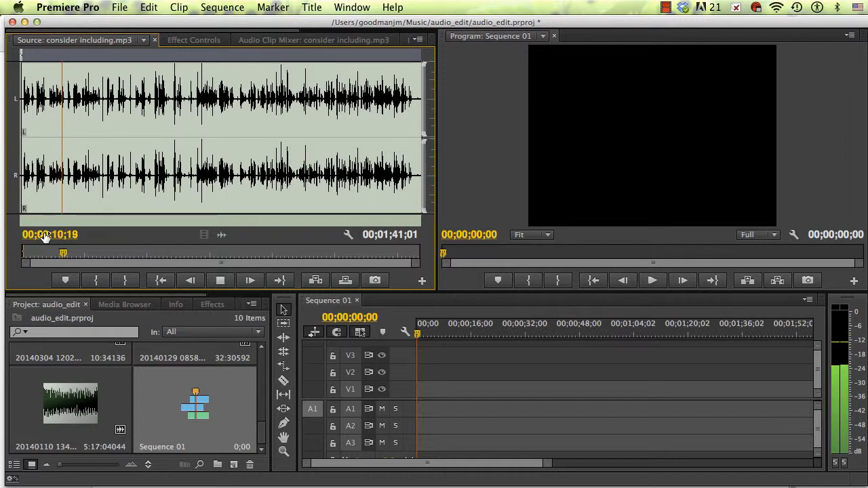
key(space)
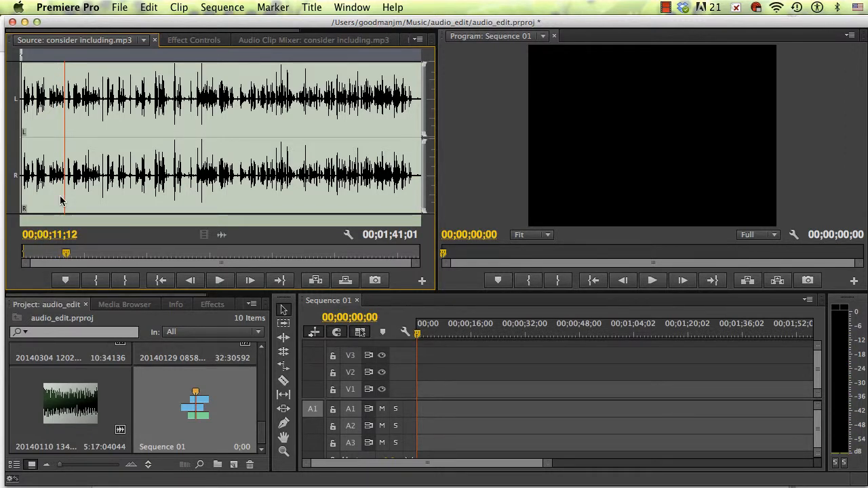
key(o)
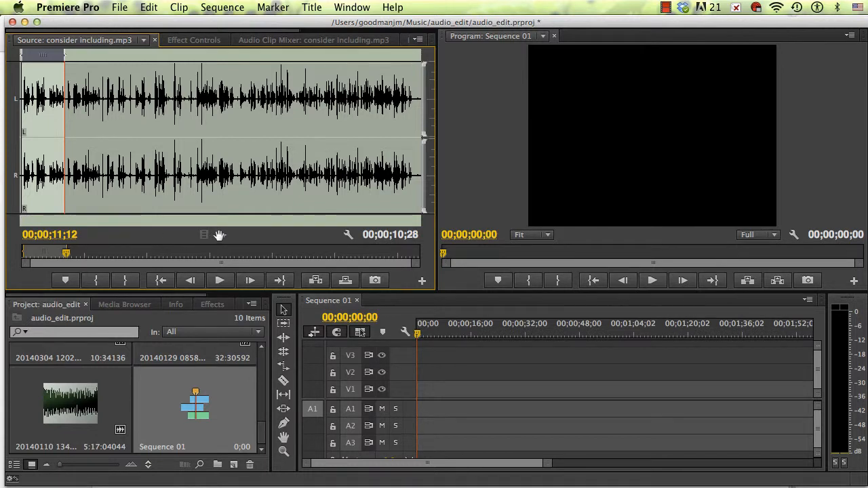
Place the marked audio excerpt at the start of track A1 in Sequence 01 and play its opening seconds
drag(220, 236, 422, 416)
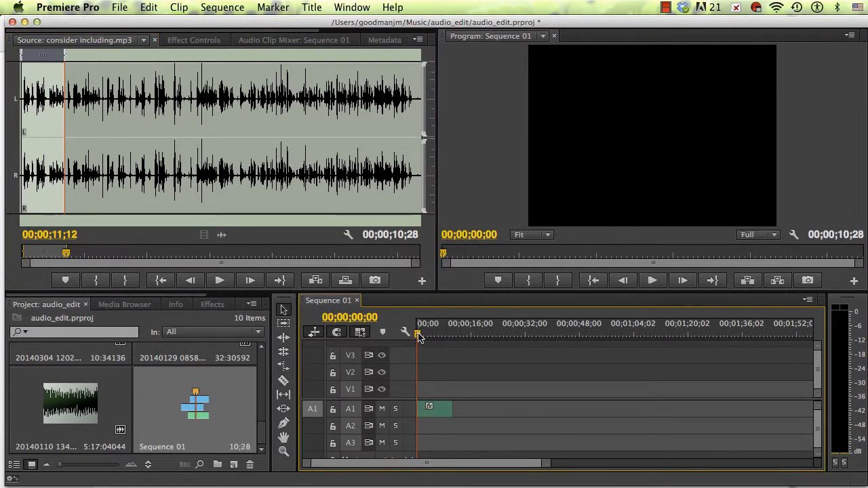
key(space)
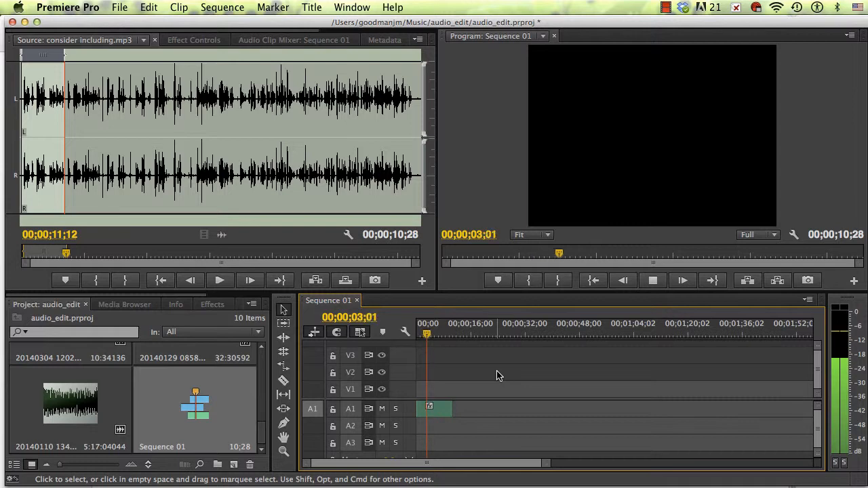
key(space)
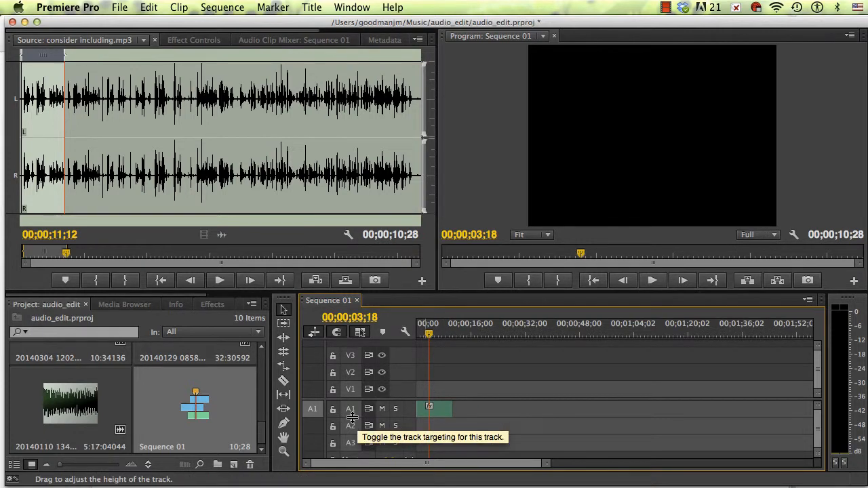
Make track A1 taller so its waveform shows, and enlarge the timeline's audio track area over the video tracks
drag(351, 417, 353, 434)
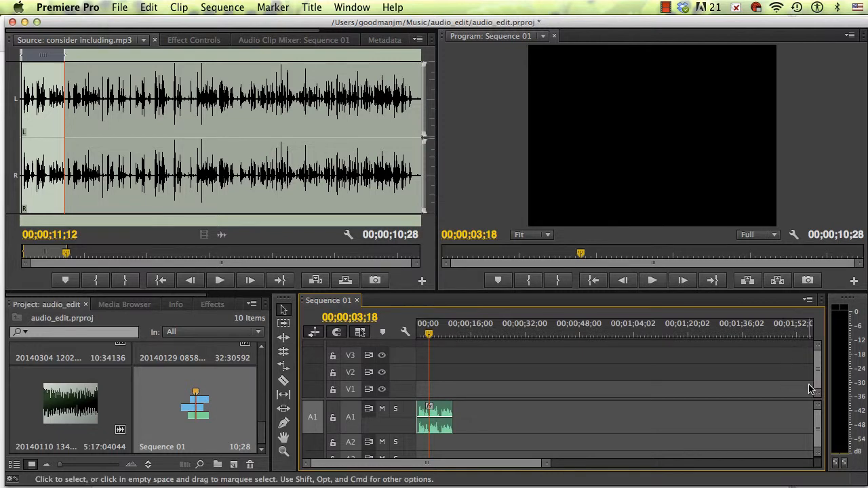
drag(816, 424, 815, 427)
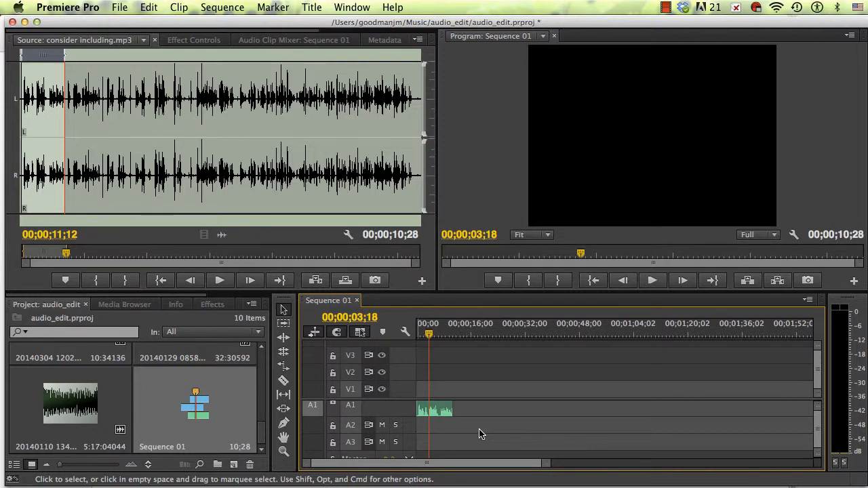
drag(307, 398, 307, 349)
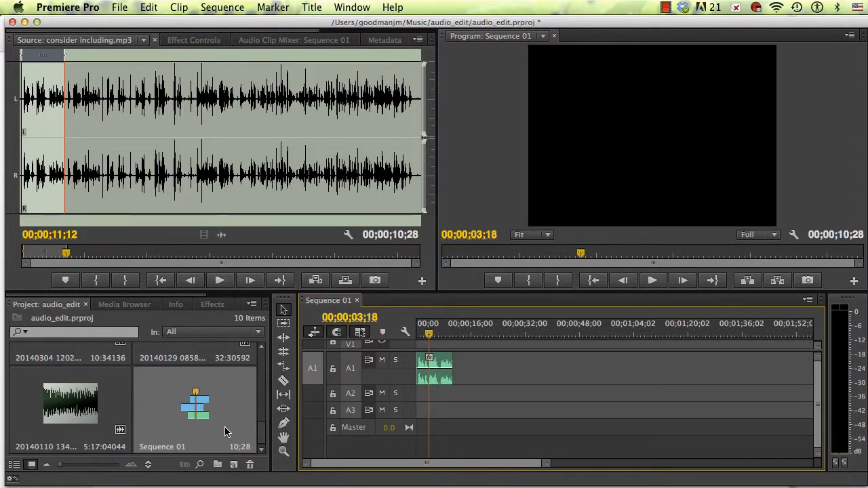
View the Timeline and the Project panel at full size in turn, restoring the normal layout after each
key(grave)
key(grave)
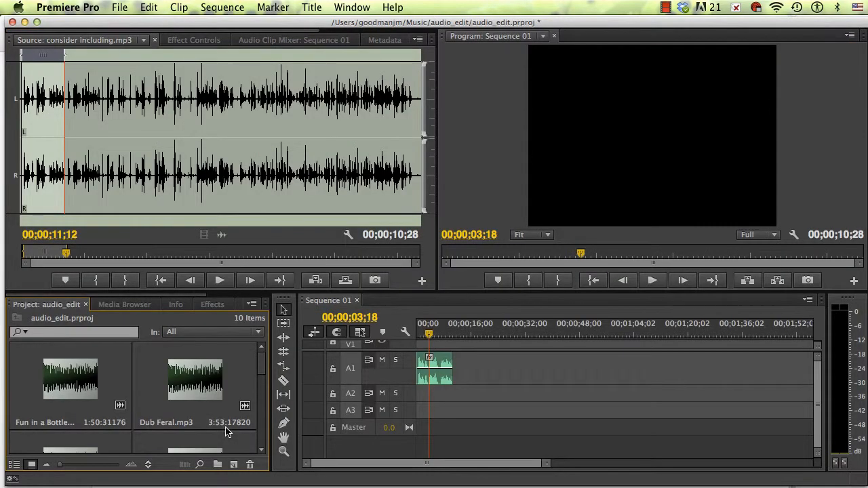
click(395, 317)
key(Left)
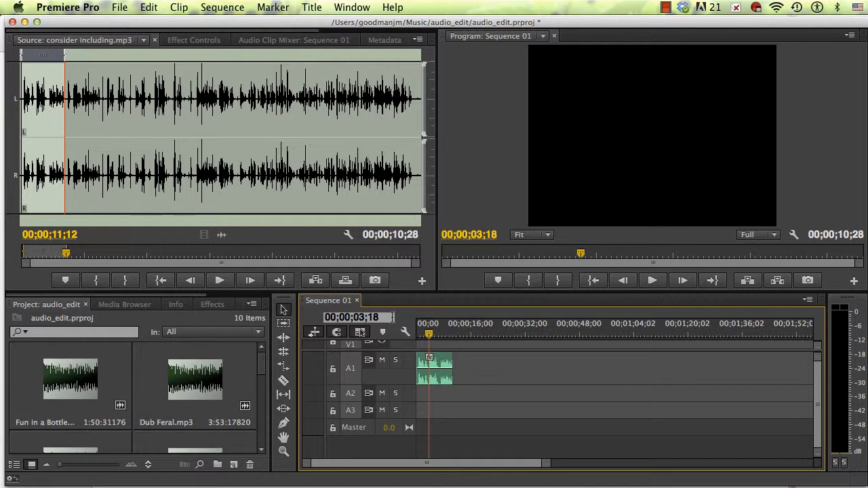
key(Return)
key(grave)
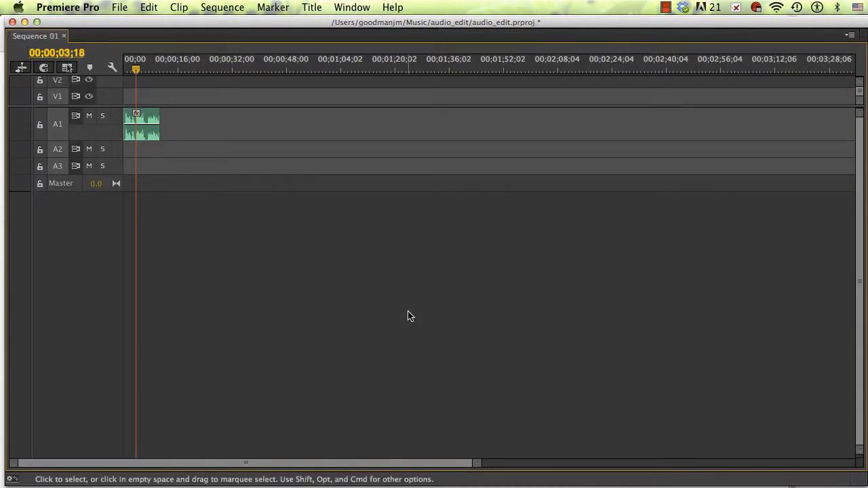
key(grave)
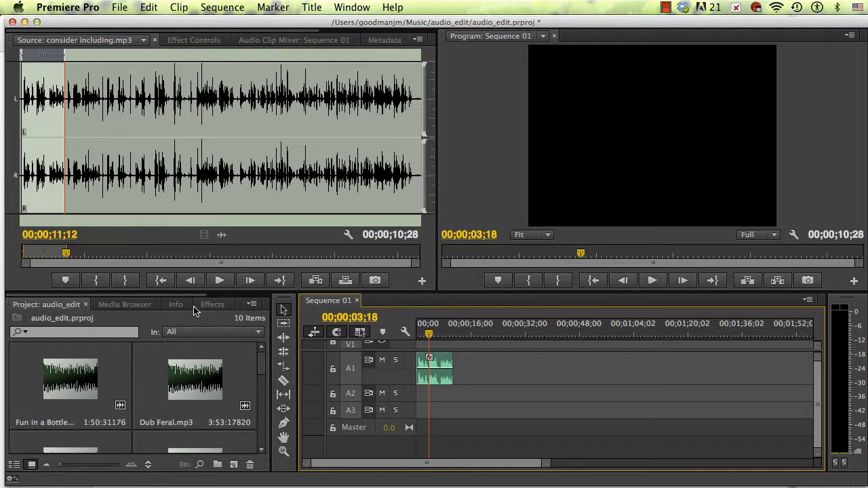
click(183, 321)
key(grave)
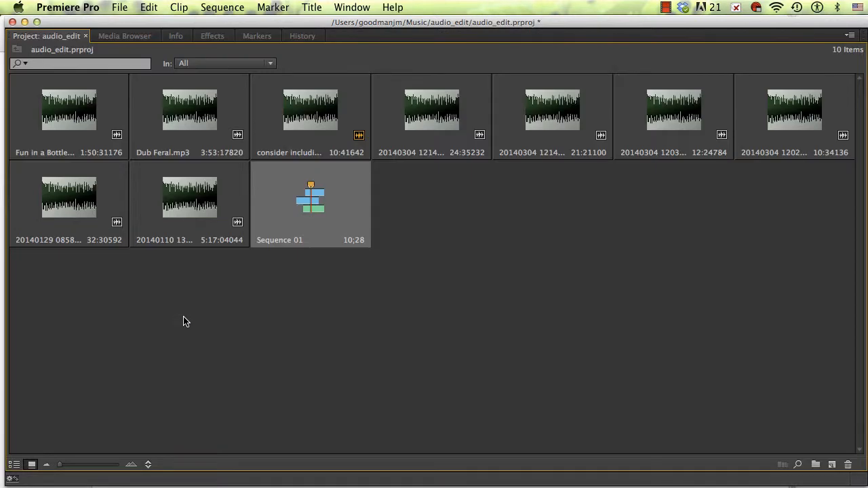
key(grave)
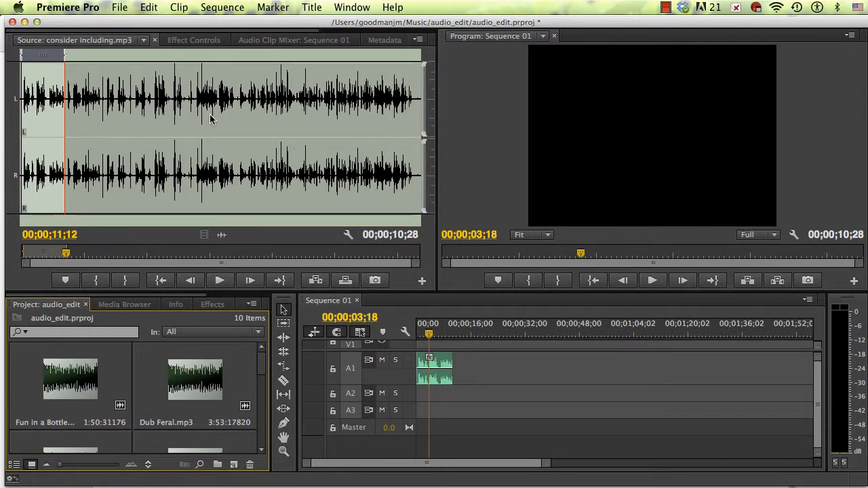
Add one video track after Video 3 and three standard audio tracks after Audio 3 to Sequence 01
click(222, 9)
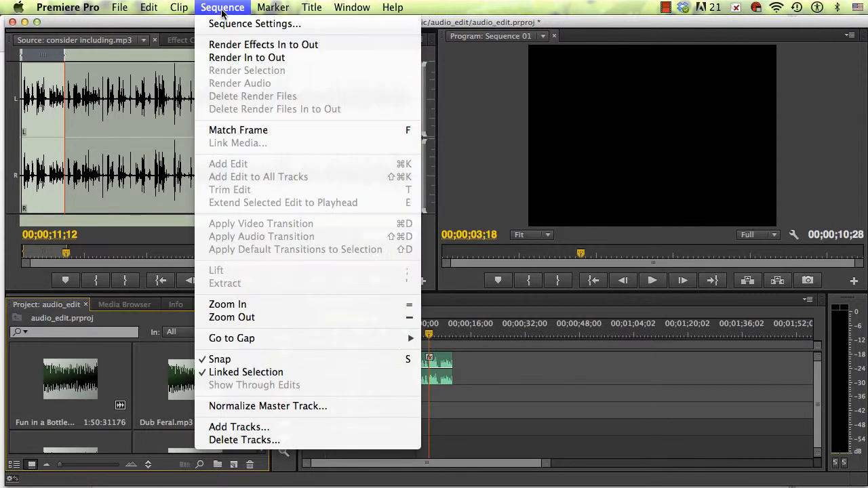
click(261, 430)
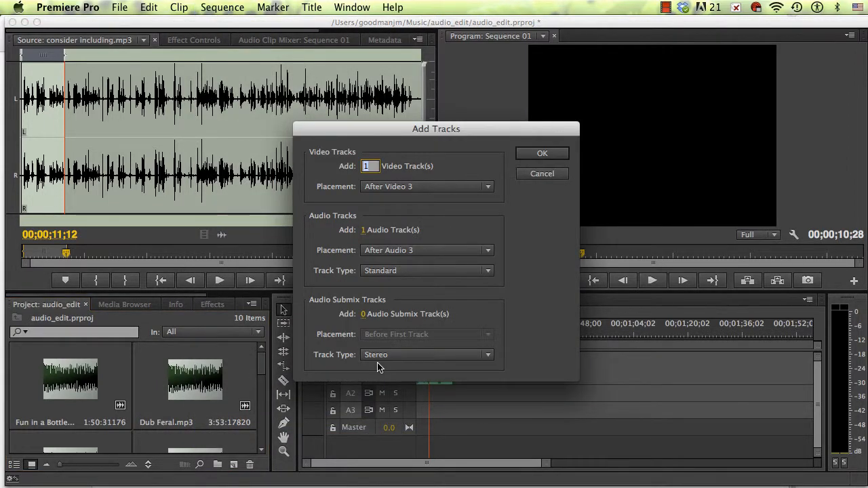
drag(365, 230, 373, 241)
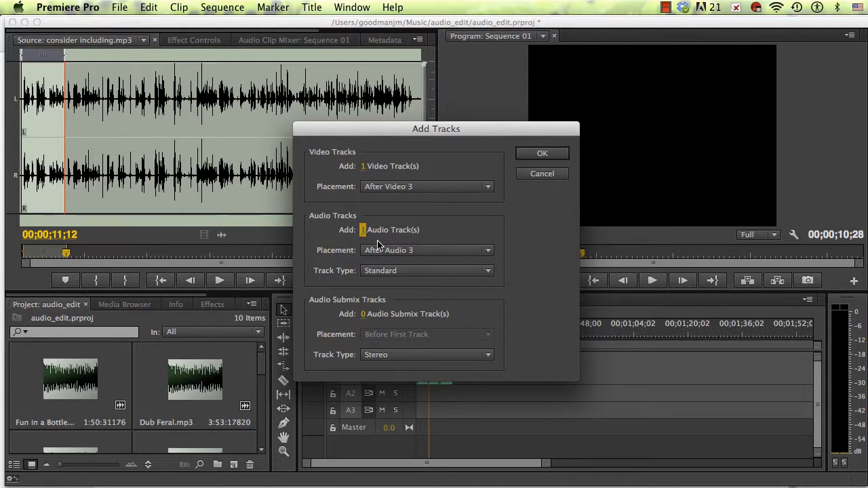
click(364, 231)
text(3)
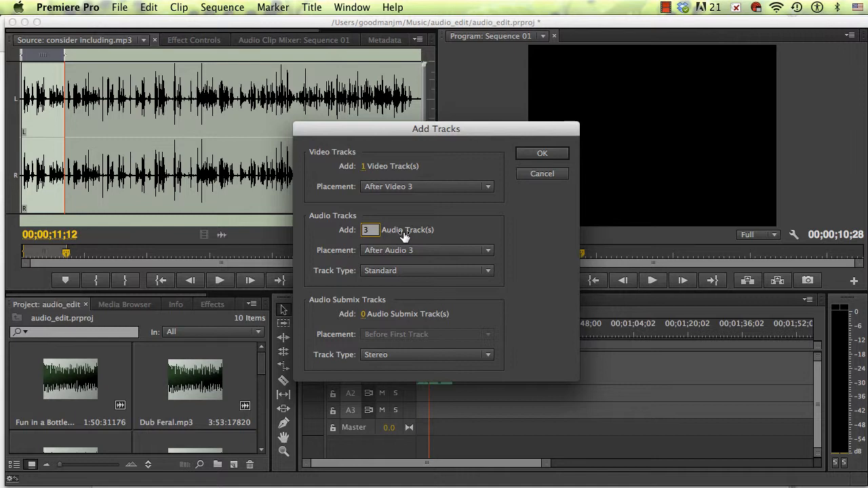
click(542, 155)
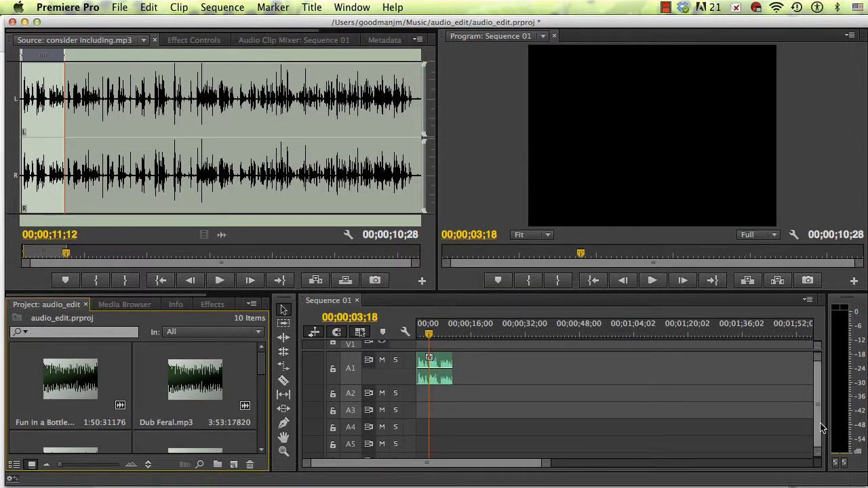
mouse_move(818, 432)
mouse_down()
mouse_move(818, 442)
mouse_move(818, 425)
mouse_up()
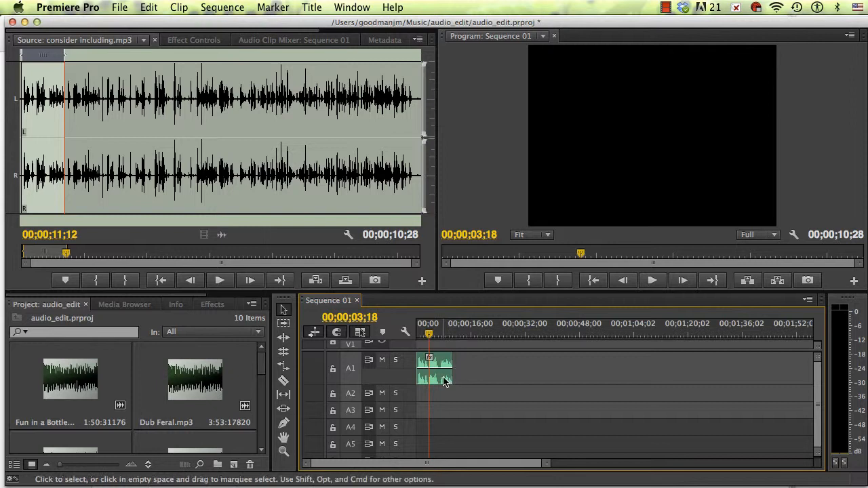
Return the sequence playhead to the start, play the source clip onward and mark a new In point at 00;00;20;18
drag(432, 318, 418, 341)
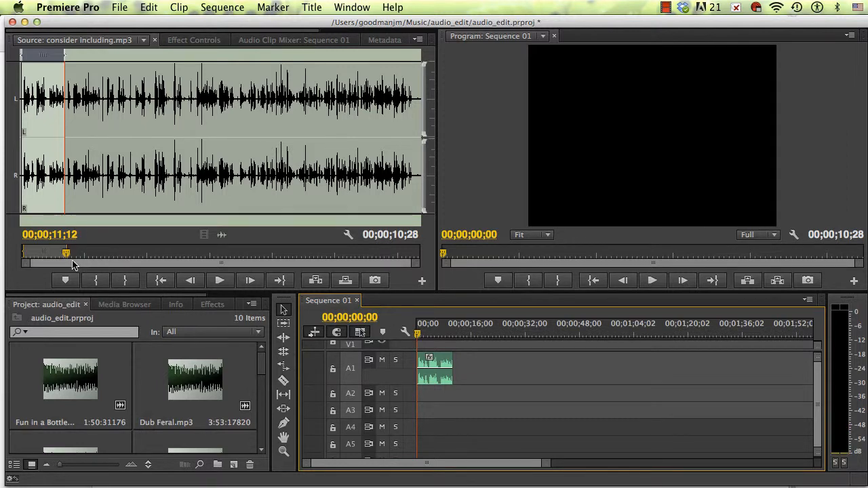
click(218, 282)
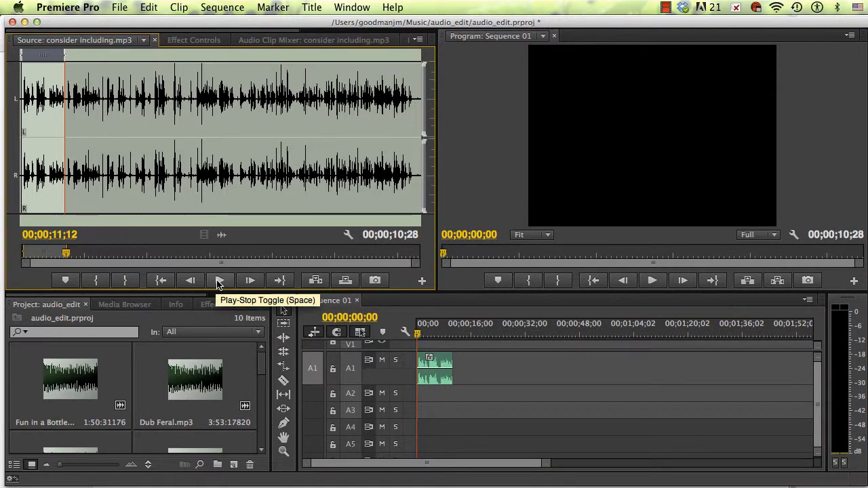
click(219, 282)
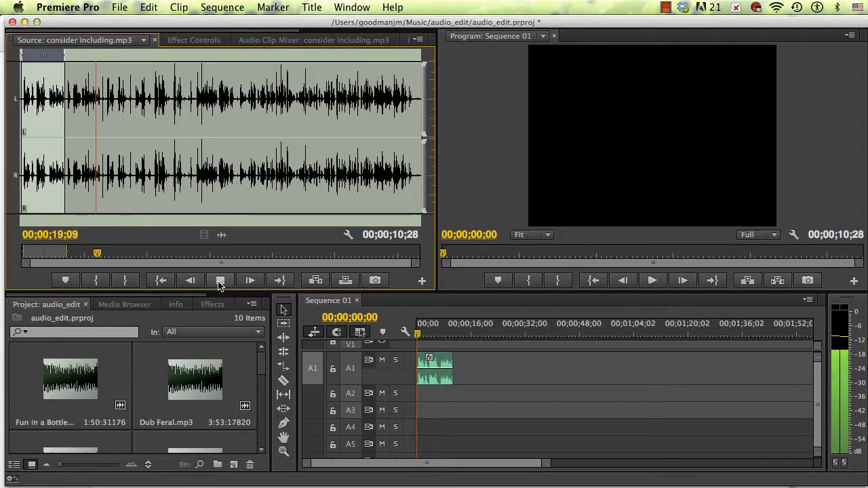
click(219, 284)
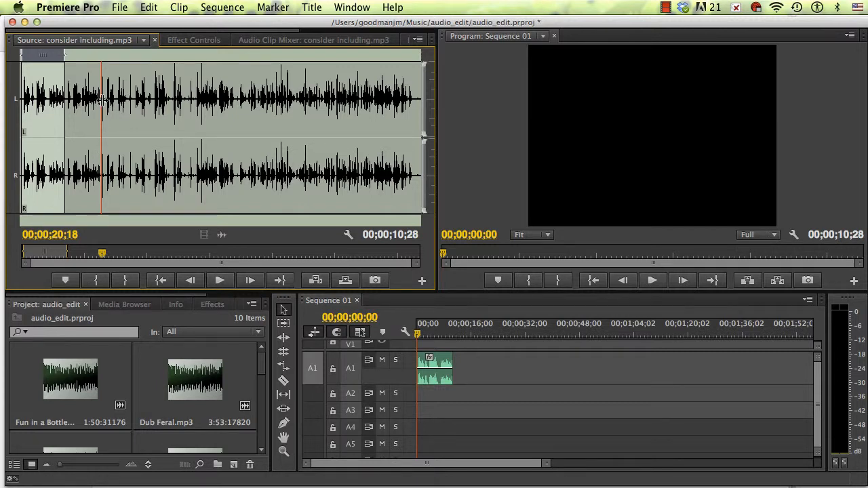
key(i)
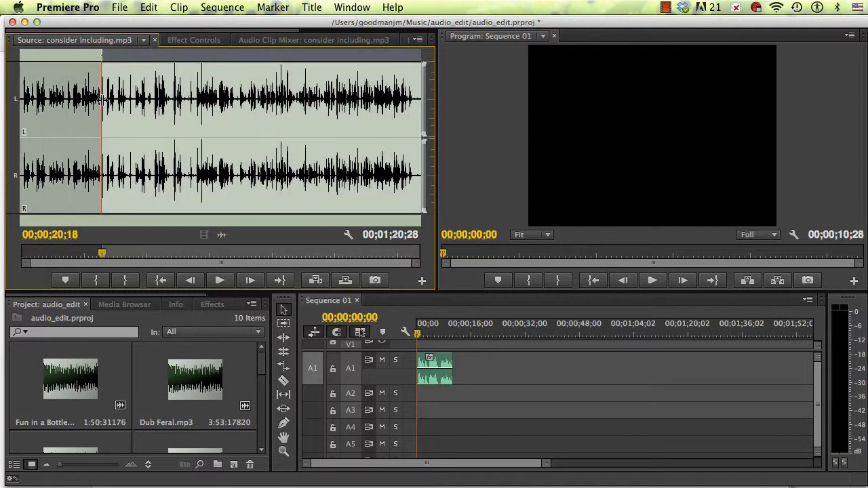
Play the source clip to 00;00;26;28, mark the Out point and place its audio on A1 a short gap after the first clip
key(space)
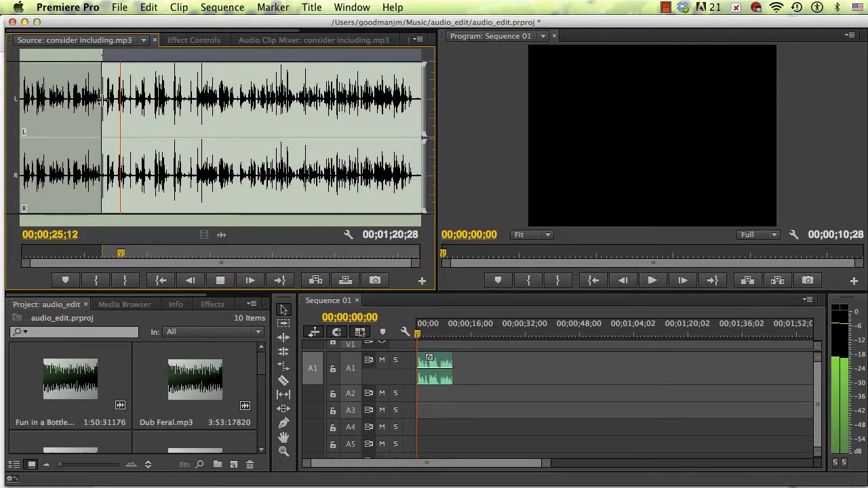
key(space)
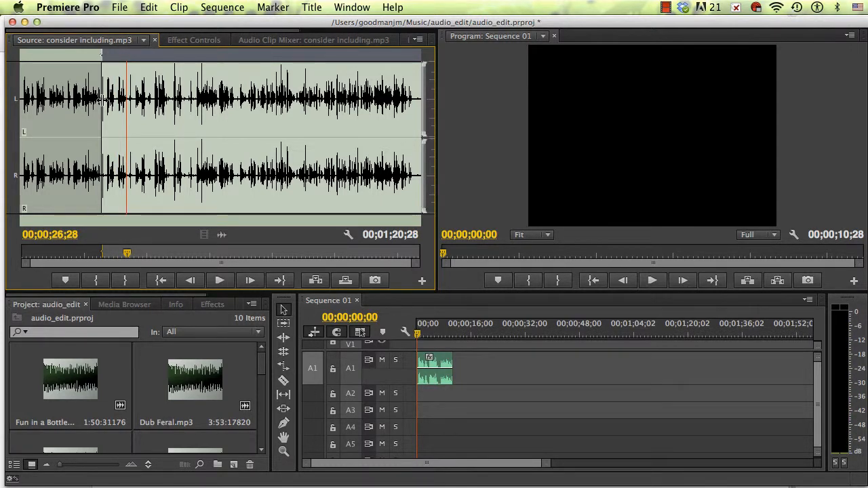
key(o)
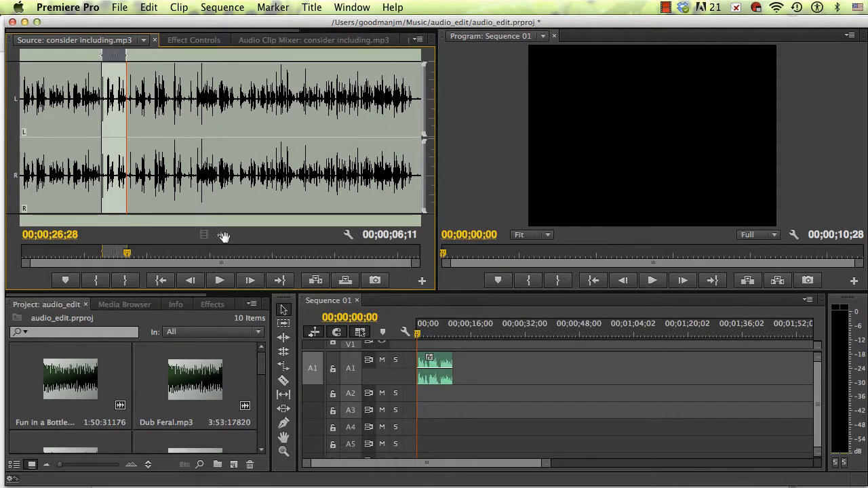
drag(222, 236, 473, 369)
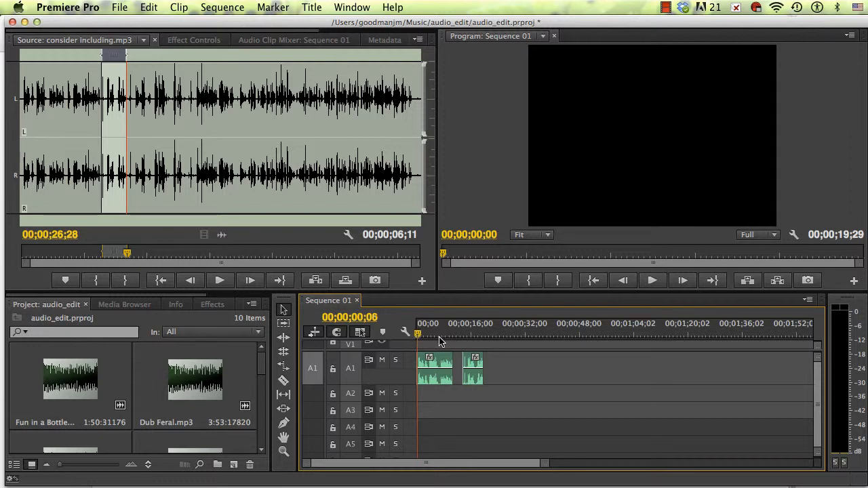
Play the sequence from the start into the second clip to hear the two excerpts in order
click(440, 341)
key(space)
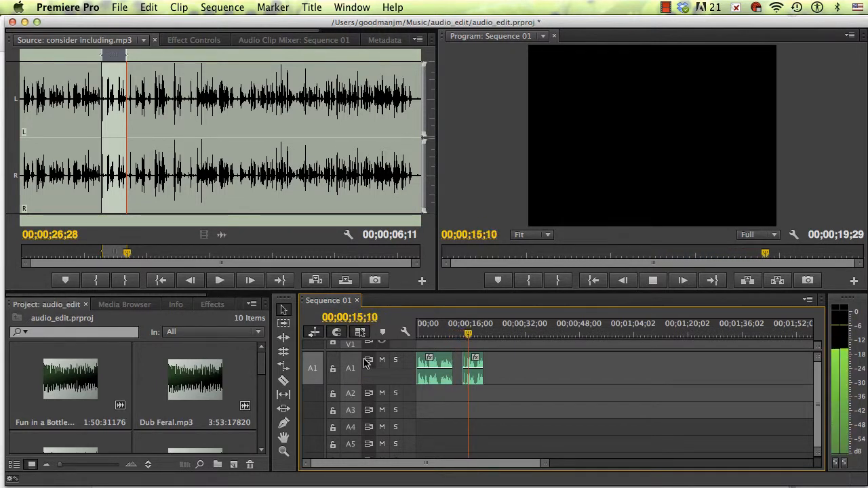
key(space)
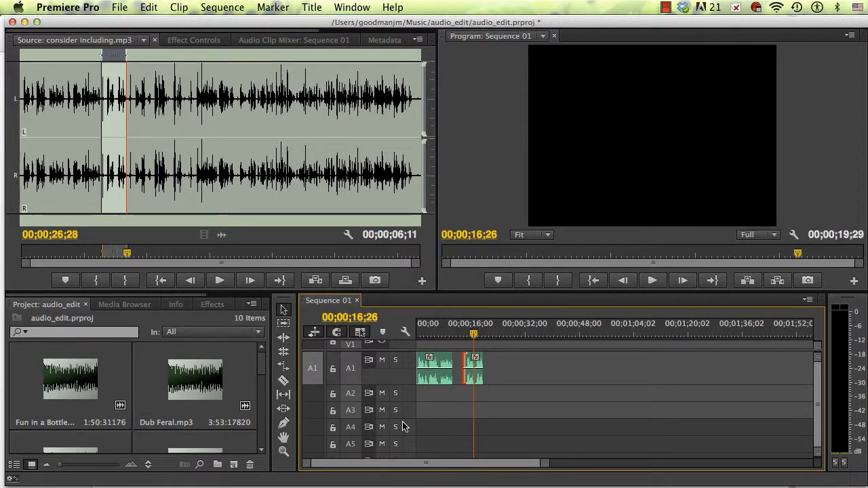
Close the gap on A1 by moving the second clip against the first one's end, and play back across the join
key(=)
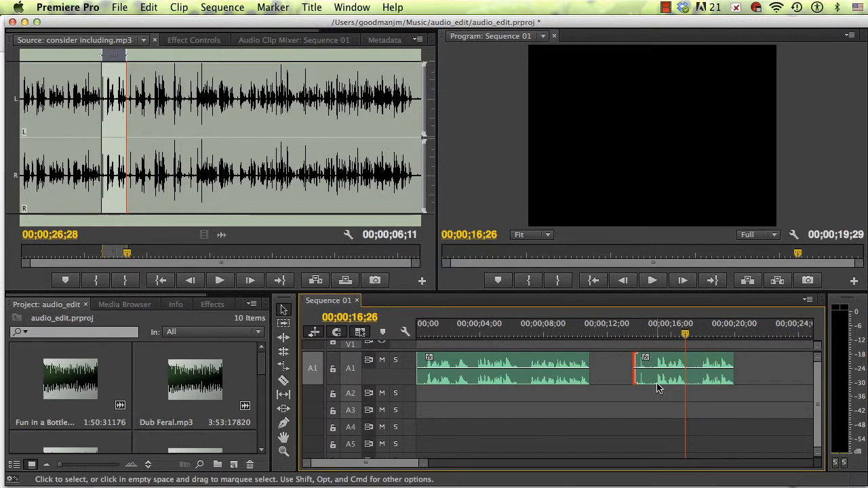
drag(668, 365, 634, 365)
click(582, 346)
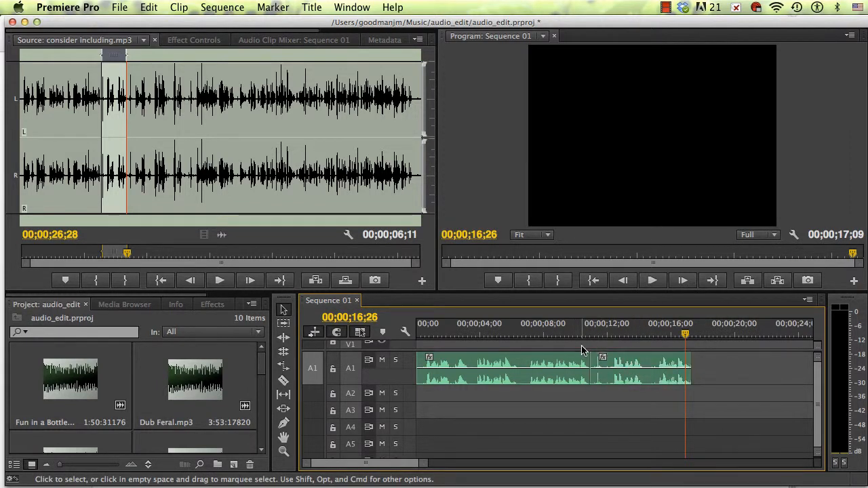
drag(685, 334, 576, 341)
key(space)
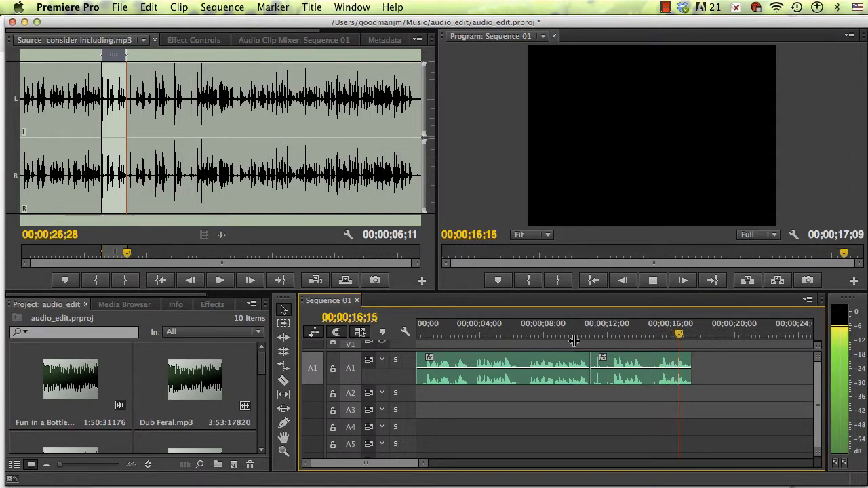
key(space)
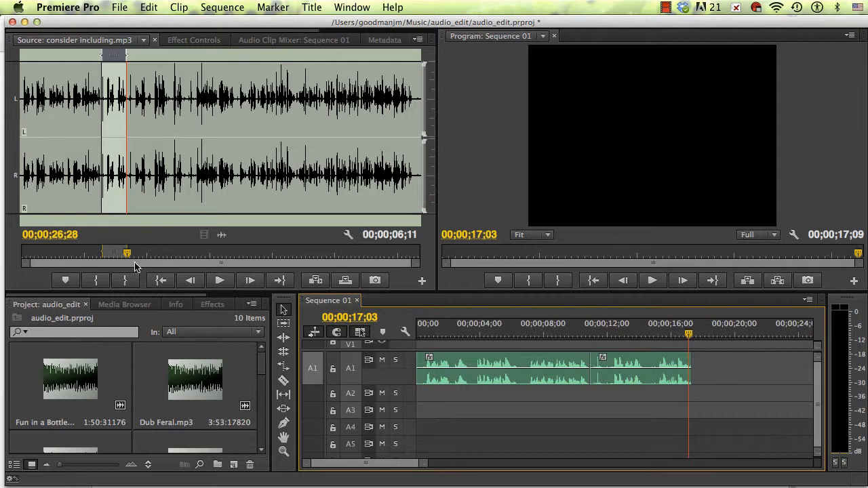
Audition the source clip around and after the used excerpt, and mark a new In point at 00;00;31;29
click(221, 281)
click(214, 203)
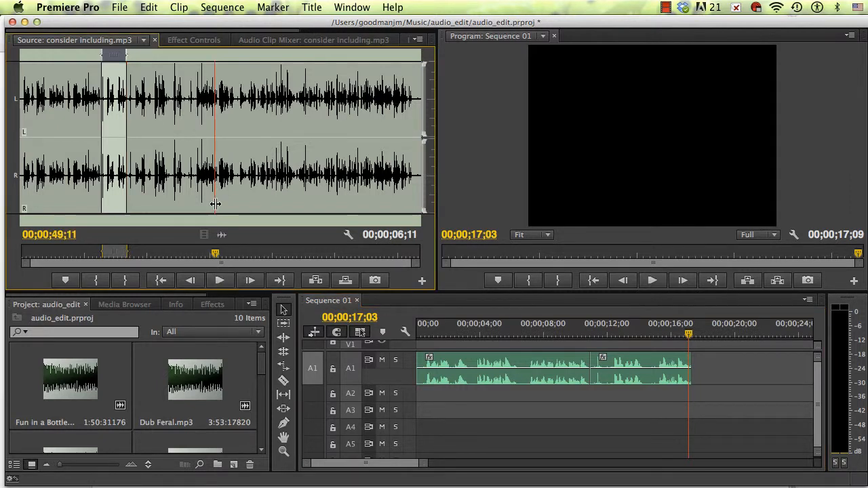
click(221, 281)
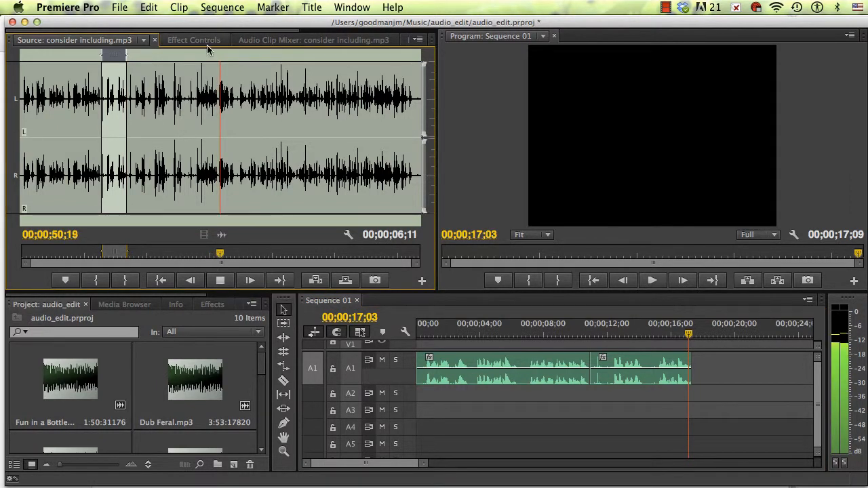
click(105, 108)
click(126, 101)
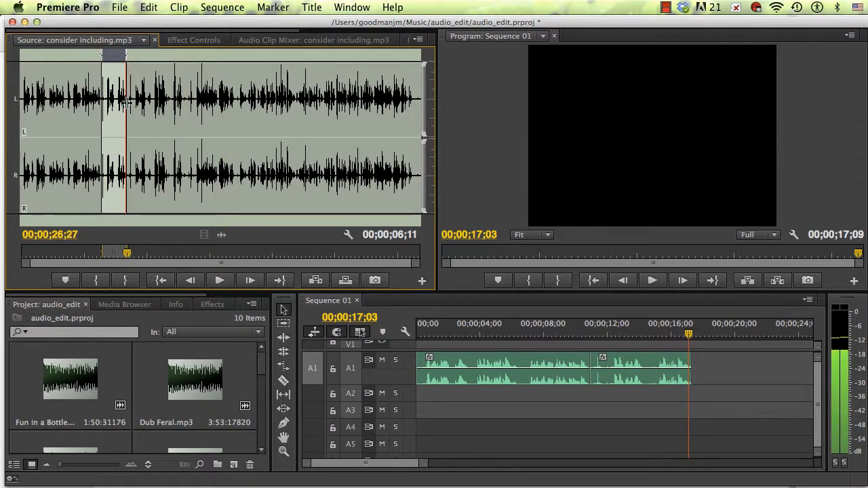
key(space)
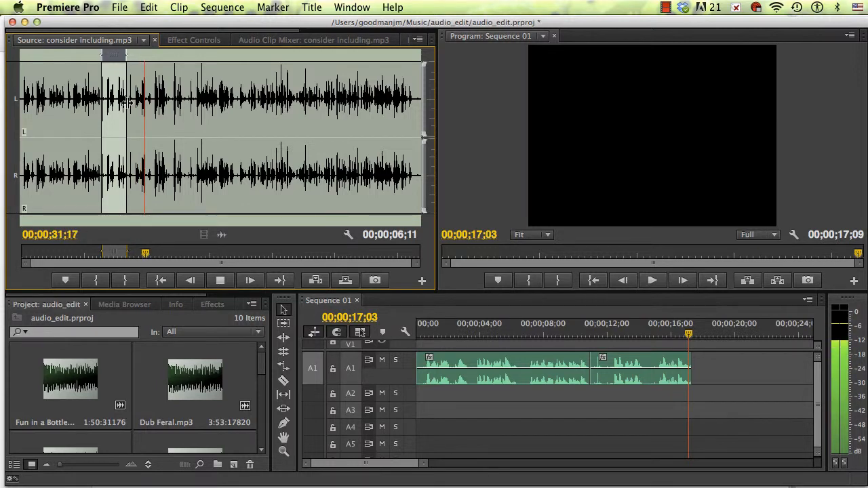
key(space)
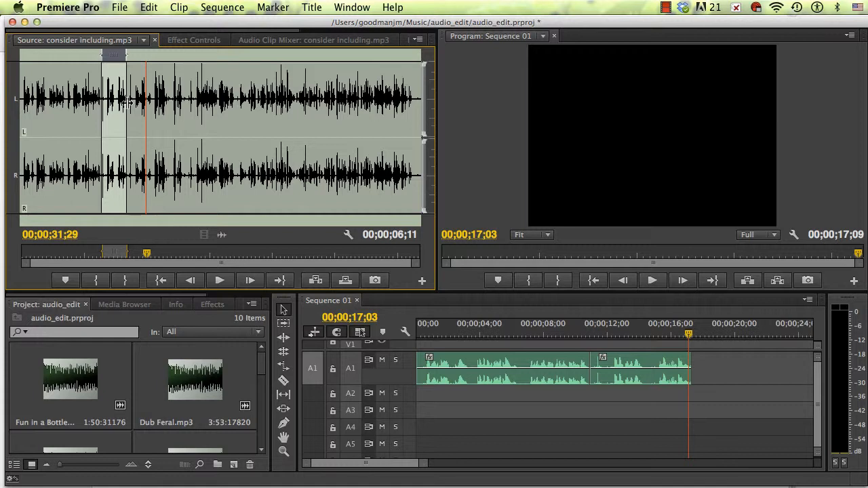
key(i)
Mark the source Out point at 00;00;37;14 and add the excerpt to A1 directly after the second clip
key(space)
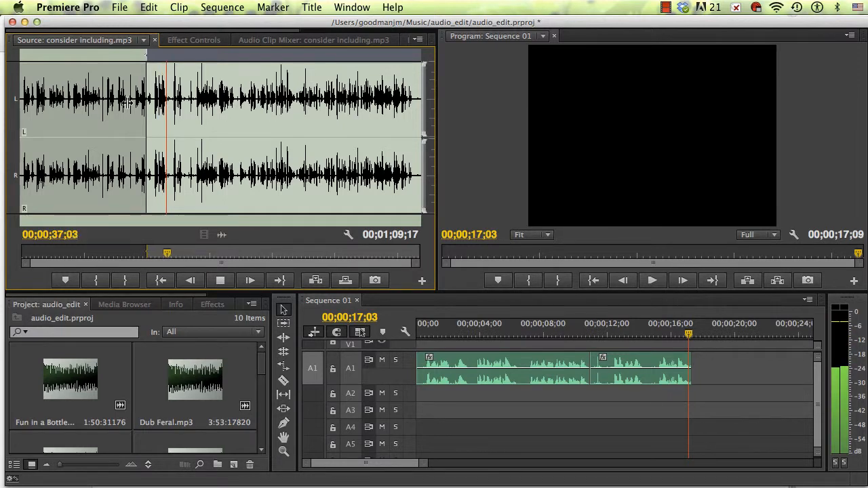
key(space)
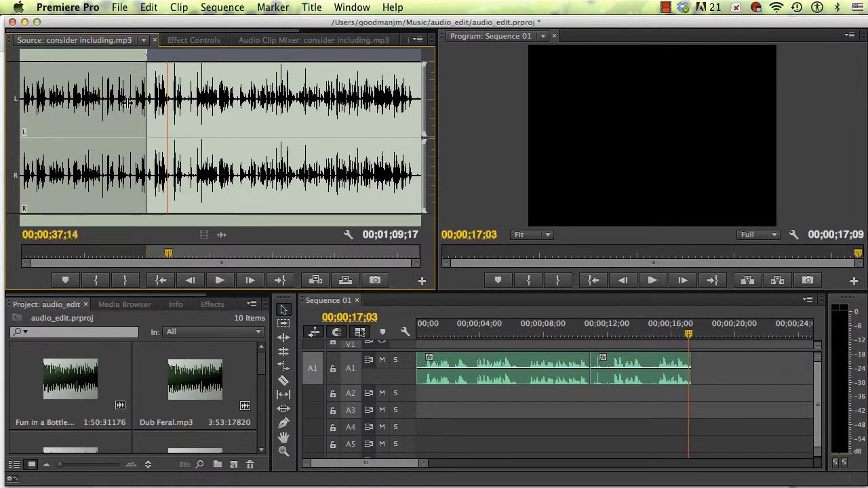
key(o)
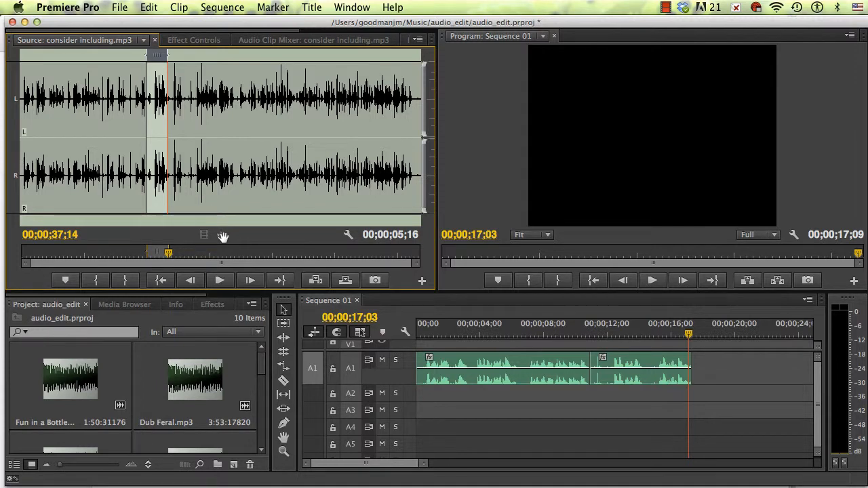
drag(516, 285, 693, 373)
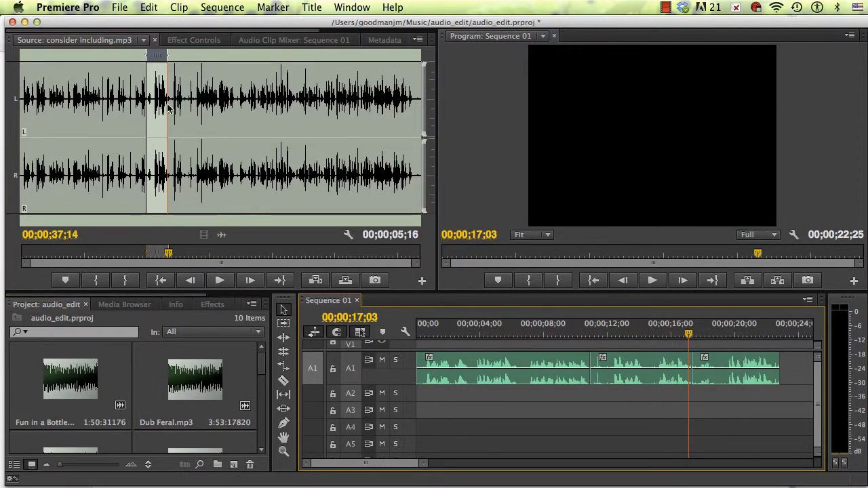
Play the sequence from 00;00;16;07 across the join between the second and third clips
click(677, 342)
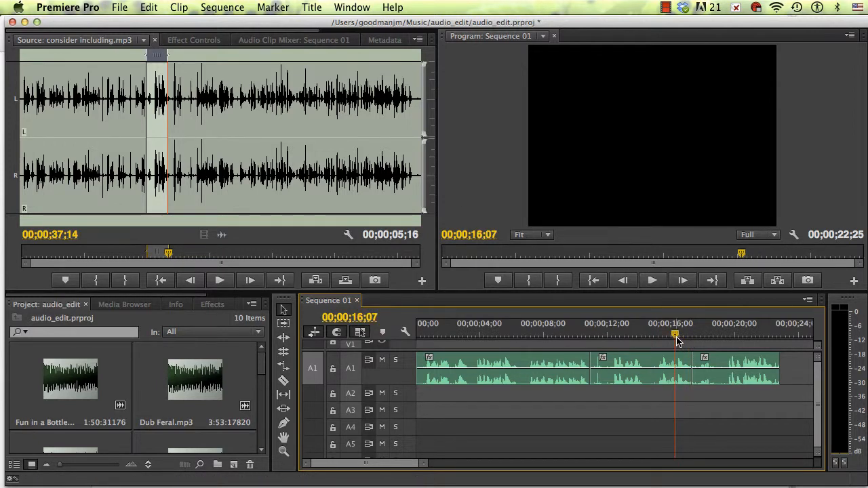
key(space)
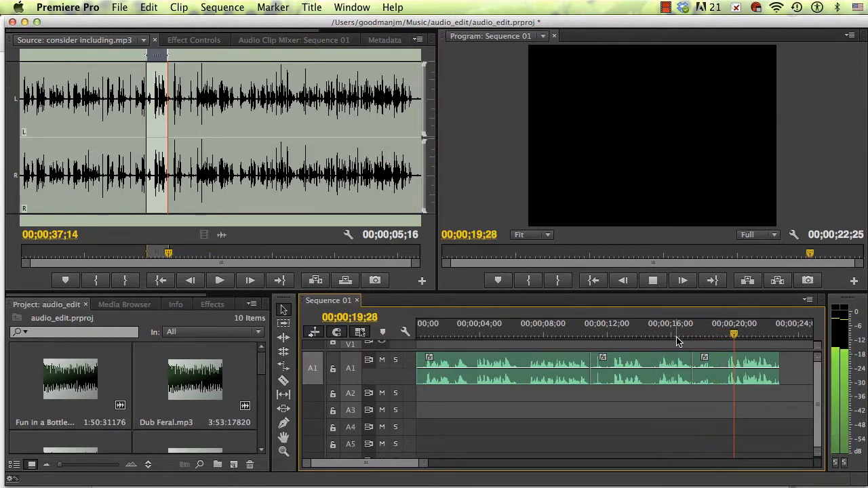
key(space)
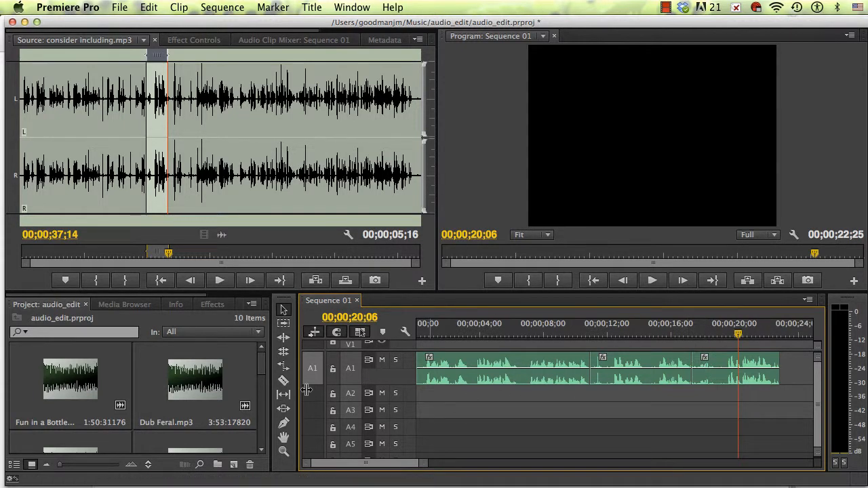
Split the third A1 clip with the Razor tool just before its louder speech begins, and delete the short opening piece
click(284, 381)
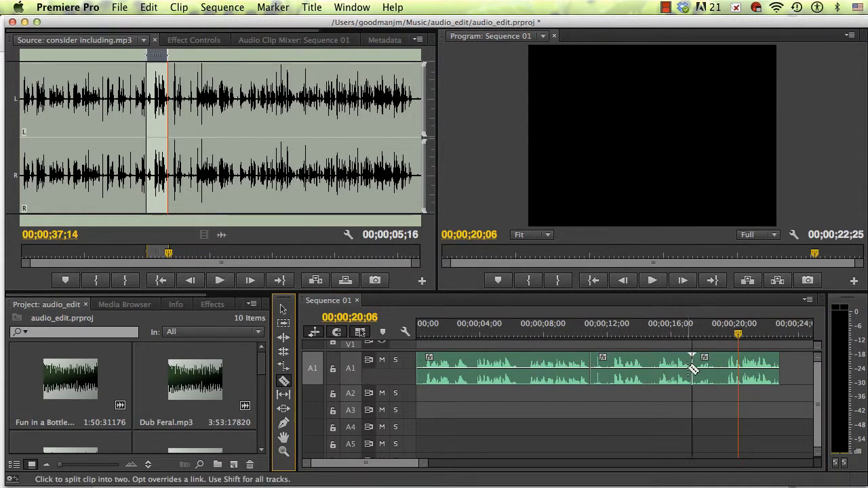
click(720, 367)
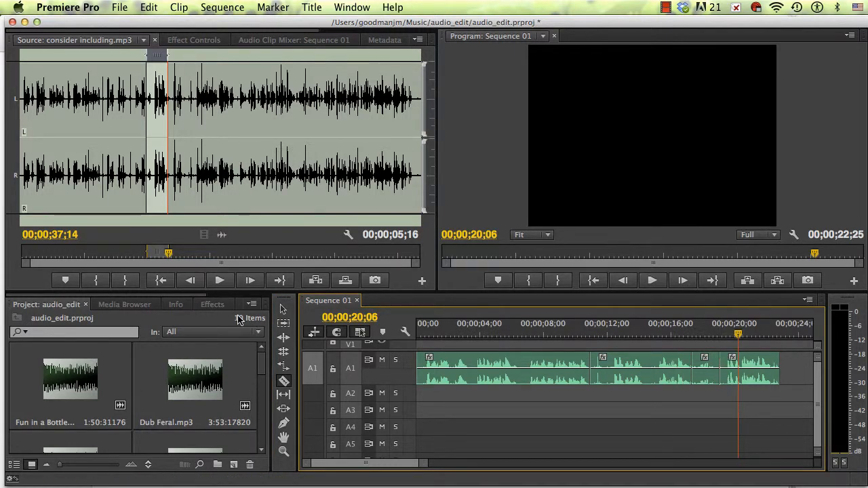
click(283, 309)
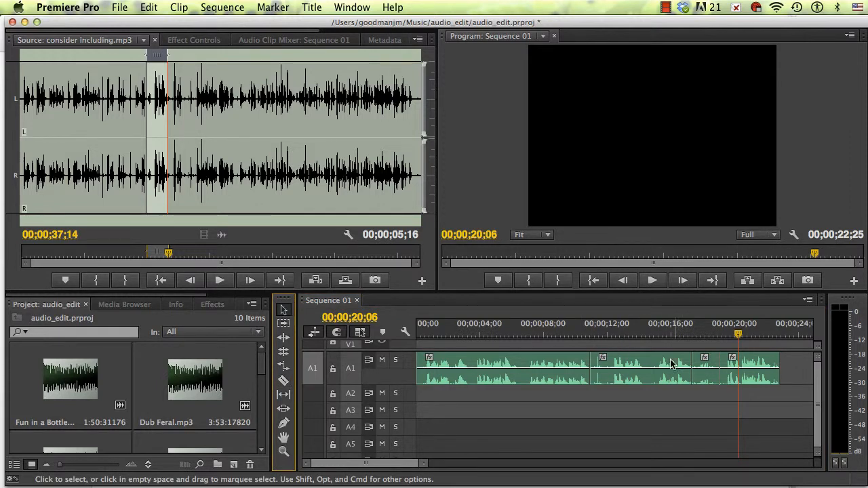
click(708, 367)
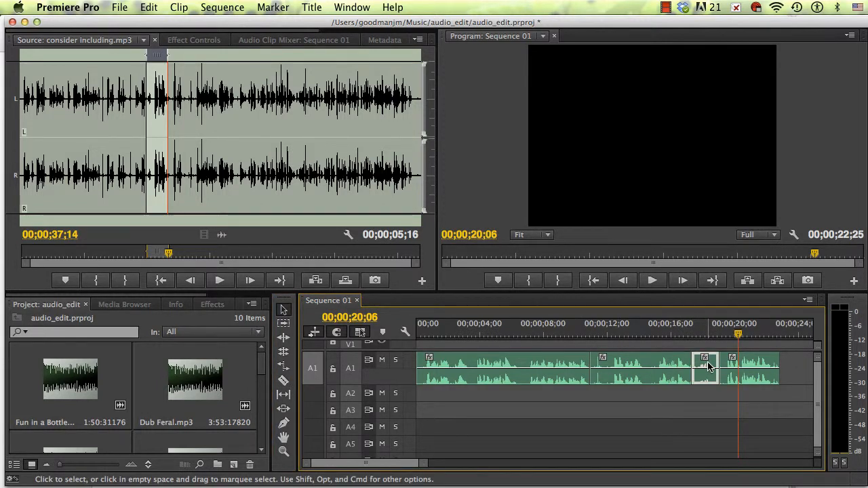
key(Delete)
Move the remaining third piece against the second clip's end and play the sequence from 00;00;14;27 across the new join
drag(758, 366, 654, 339)
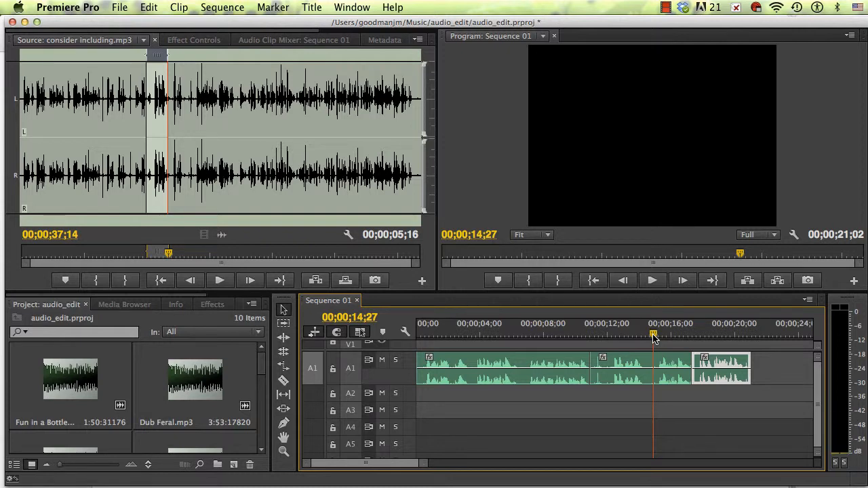
key(space)
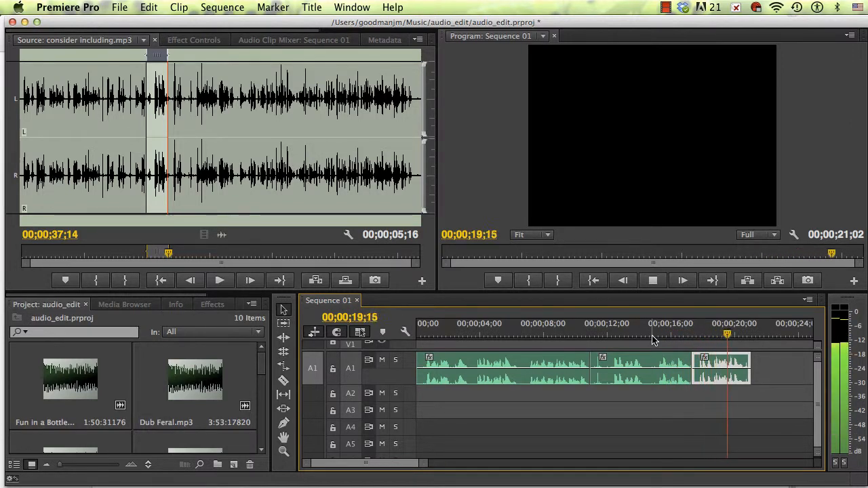
key(space)
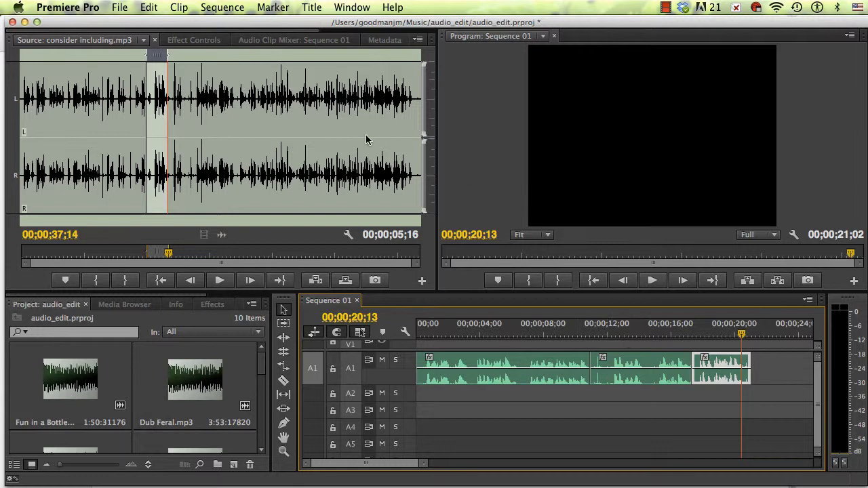
Find the closing passage near the end of the source clip and mark a new In point at 00;01;34;07
click(170, 255)
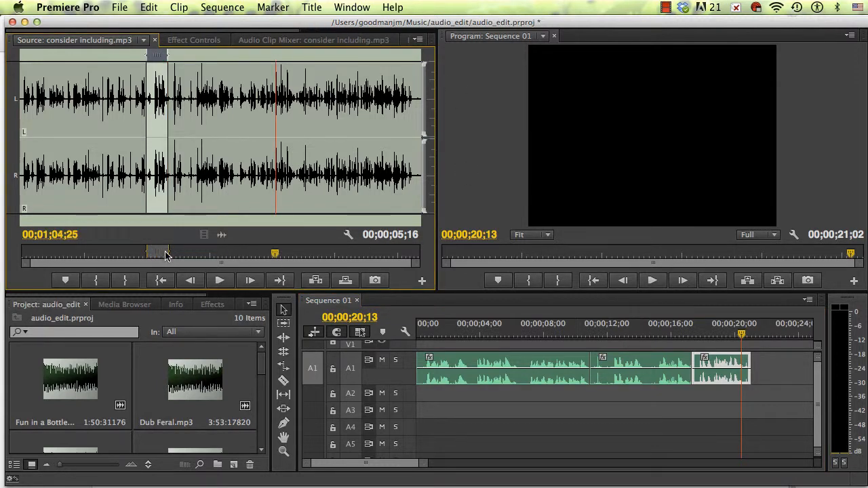
drag(275, 254, 386, 258)
key(space)
click(388, 255)
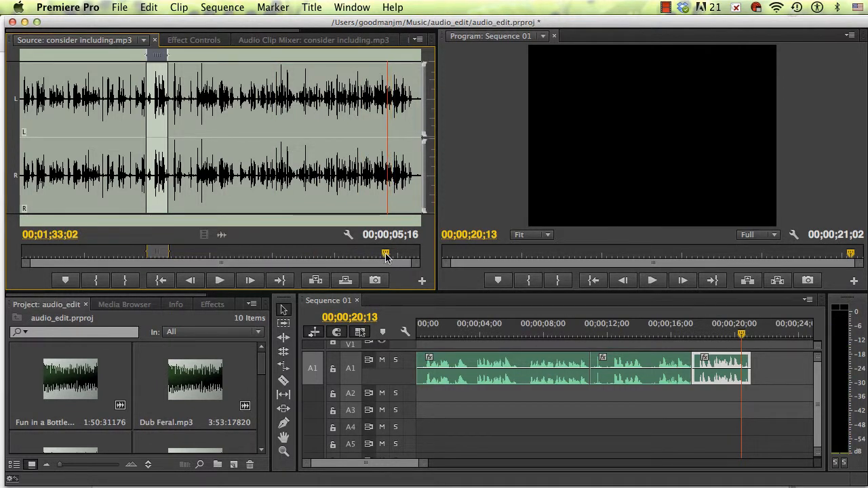
key(space)
key(space)
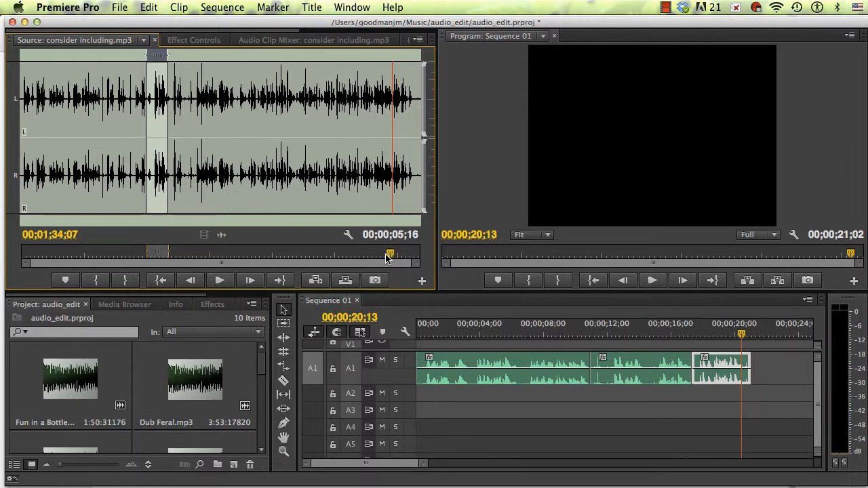
Play the closing passage of the source clip and mark its Out point at 00;01;39;11
key(space)
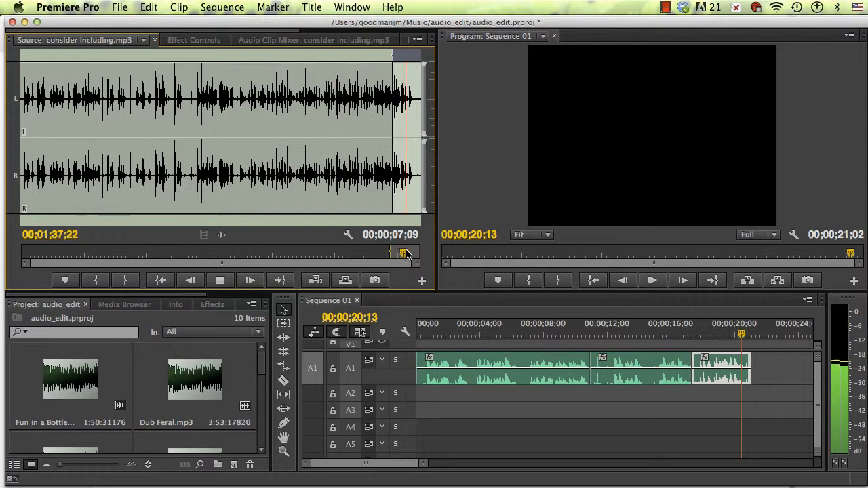
key(space)
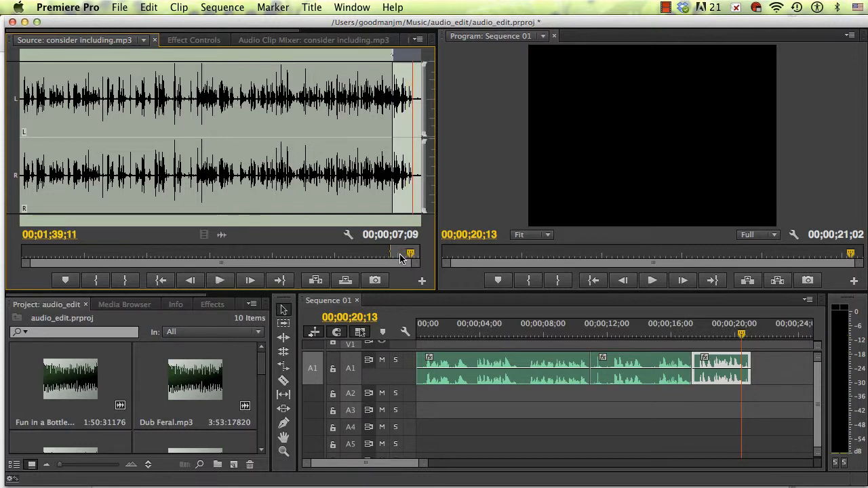
key(o)
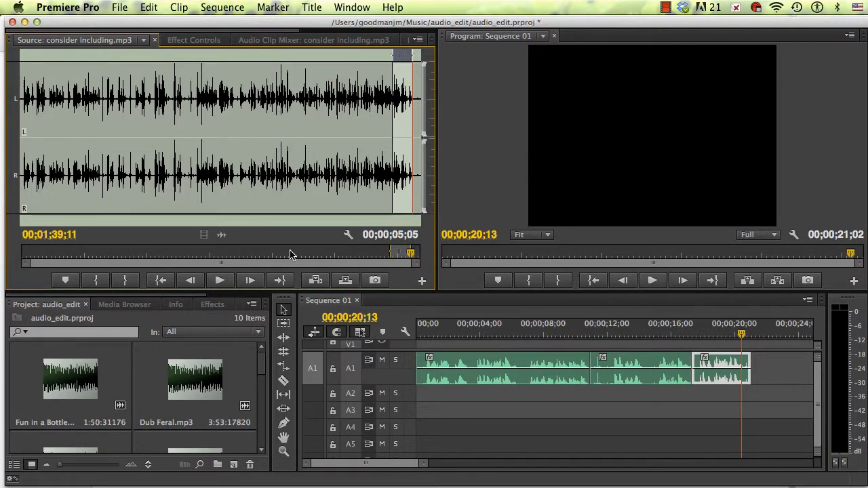
Place the marked closing passage on A1 against the third clip's end and play the sequence from 00;00;20;07 across the join
drag(640, 275, 765, 371)
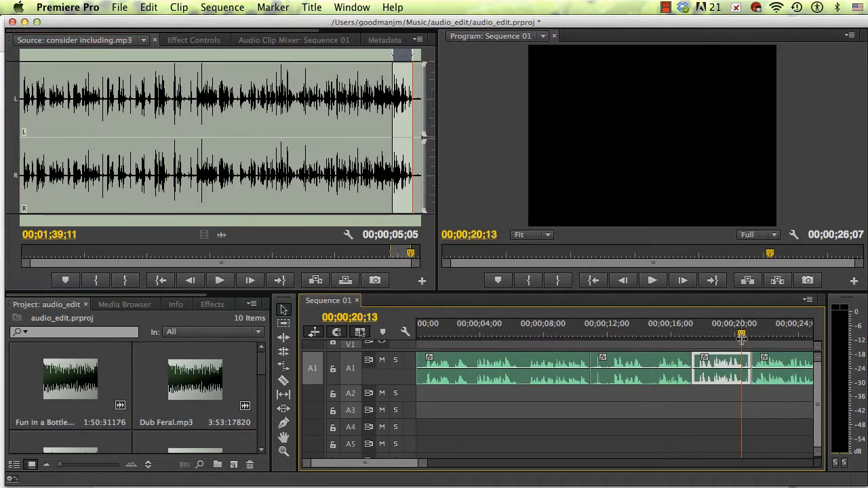
drag(743, 341, 740, 341)
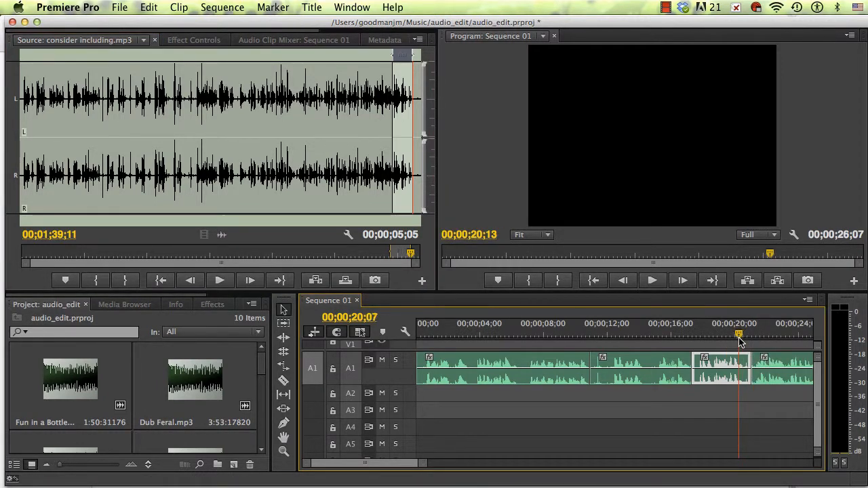
key(space)
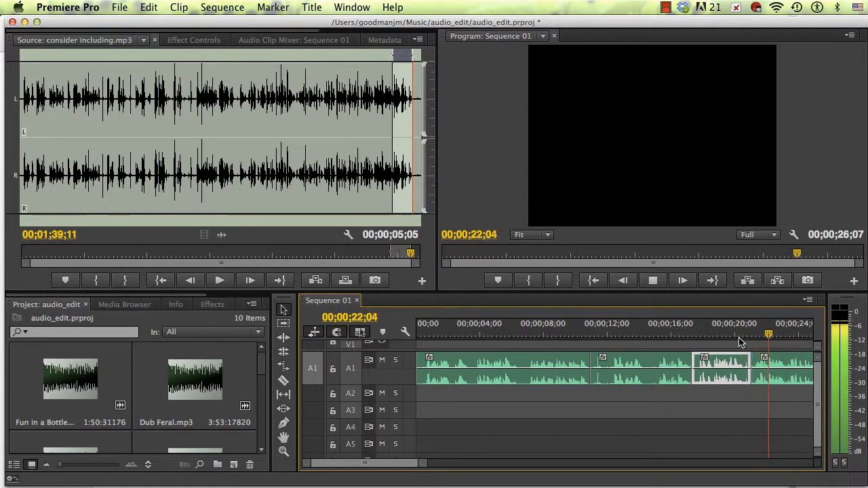
key(space)
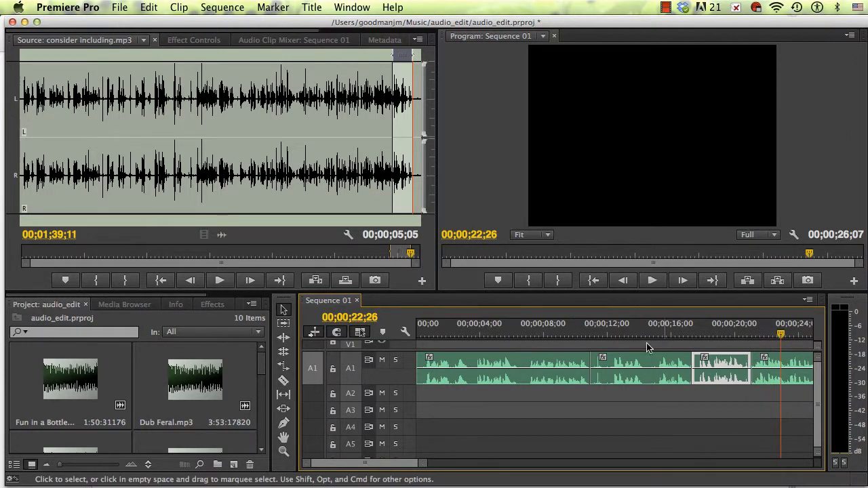
Copy the third A1 clip and paste it on A1 at 00;00;26;17, after the last clip
key(minus)
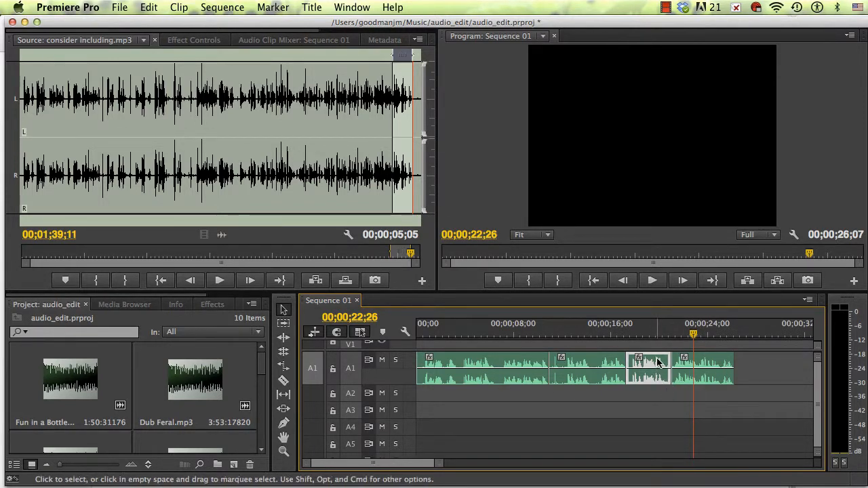
right_click(682, 362)
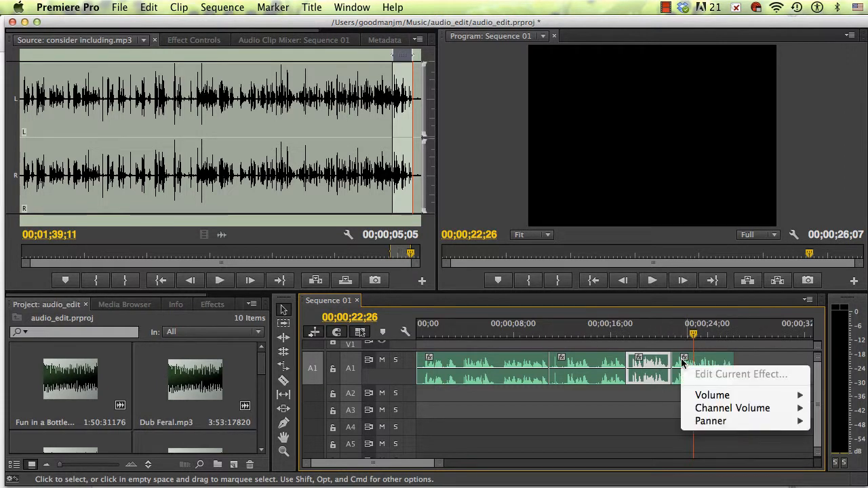
key(Escape)
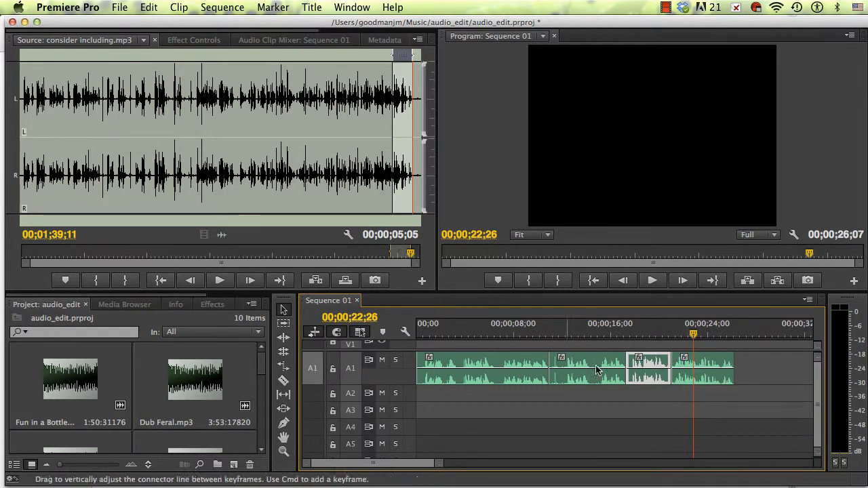
click(502, 400)
click(654, 362)
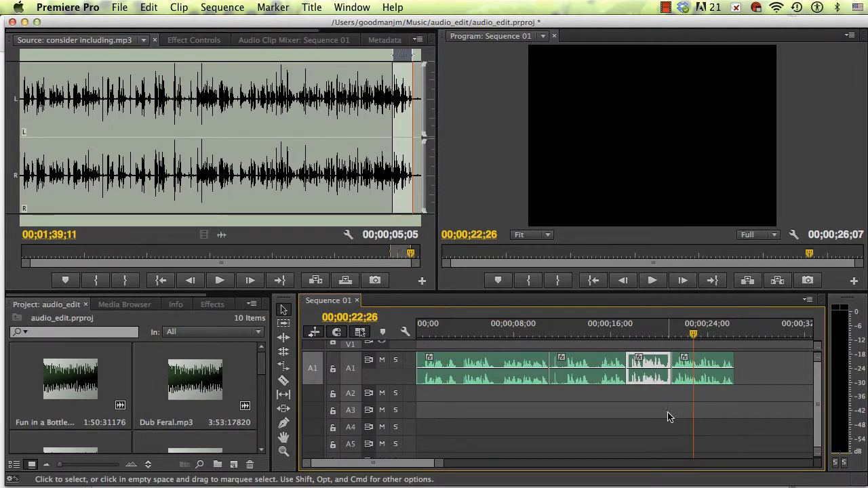
click(669, 404)
drag(693, 339, 738, 332)
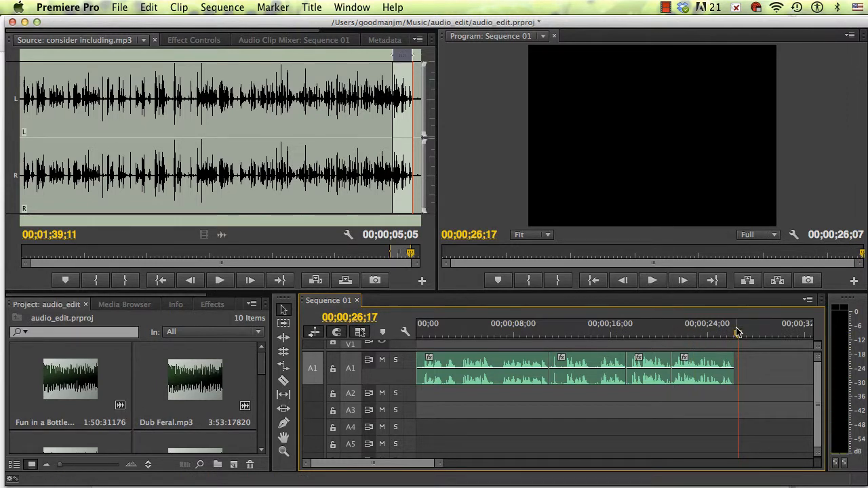
key(super+v)
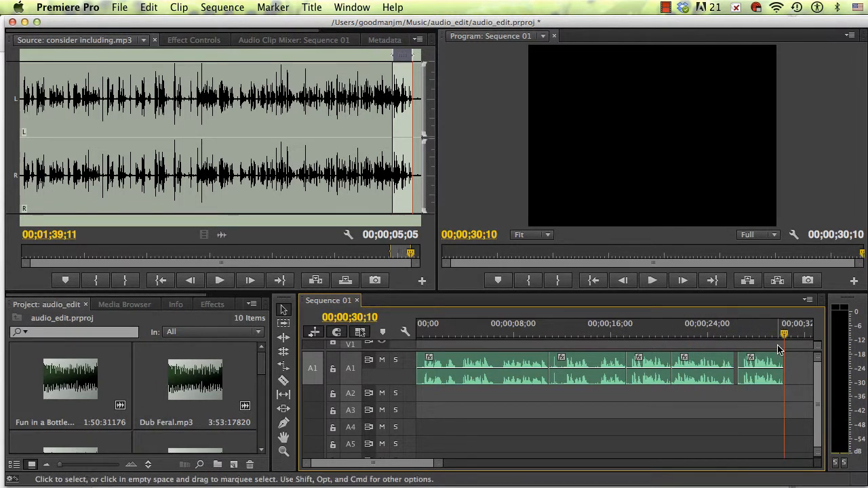
Move the pasted copy to track A2 beneath the third and fourth A1 clips, and play the overlap from 00;00;16;05
drag(770, 353, 681, 407)
drag(787, 333, 612, 344)
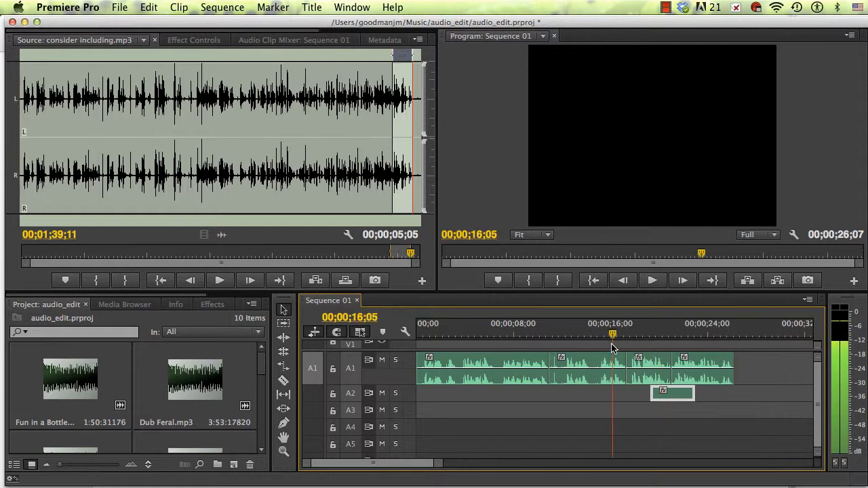
key(space)
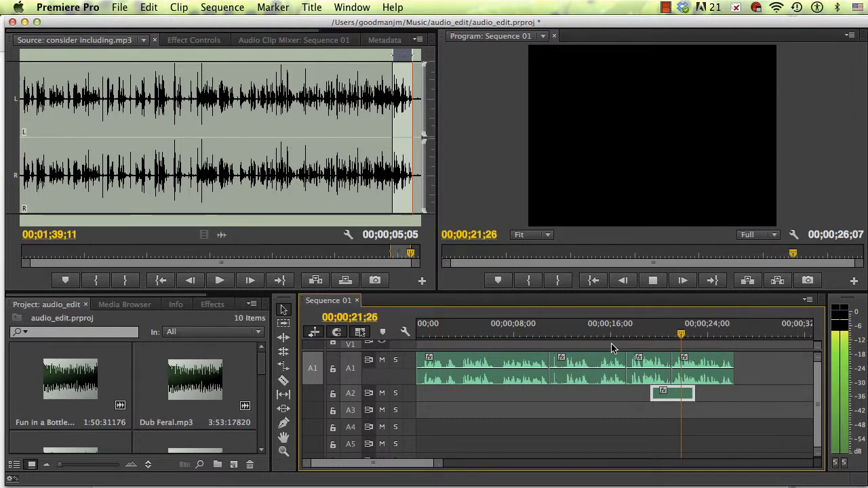
key(space)
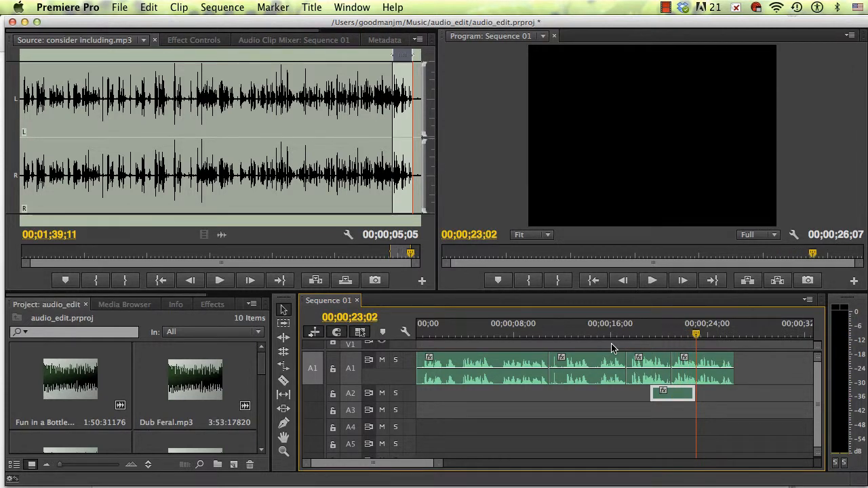
Try aligning the A2 clip with the fourth A1 clip's start, and moving it past the end of A1 with snapping toggled off
drag(672, 396, 692, 398)
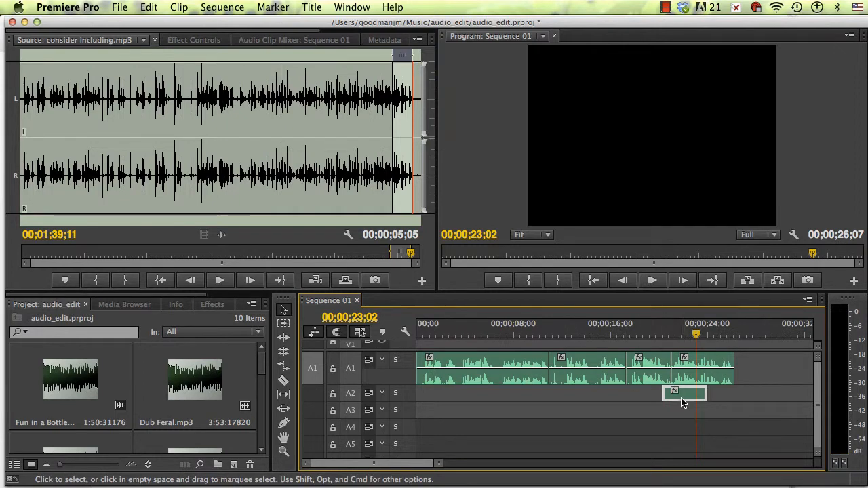
mouse_move(683, 401)
mouse_down()
mouse_move(757, 395)
mouse_move(690, 394)
mouse_up()
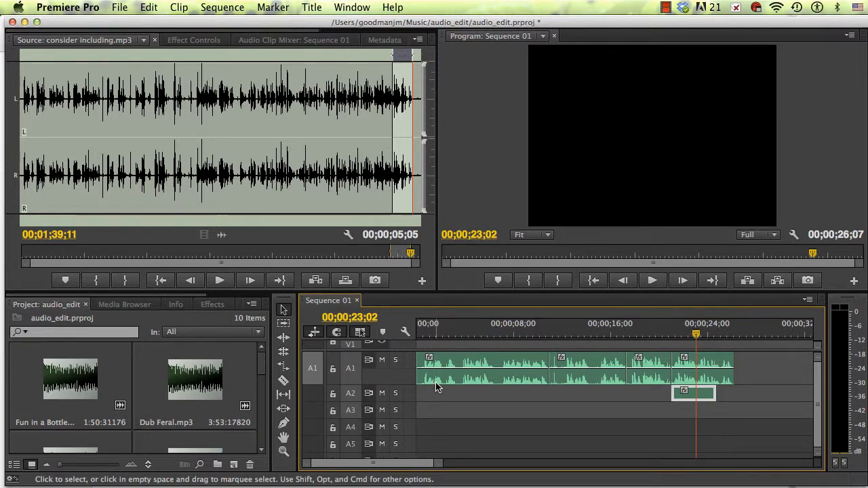
click(336, 332)
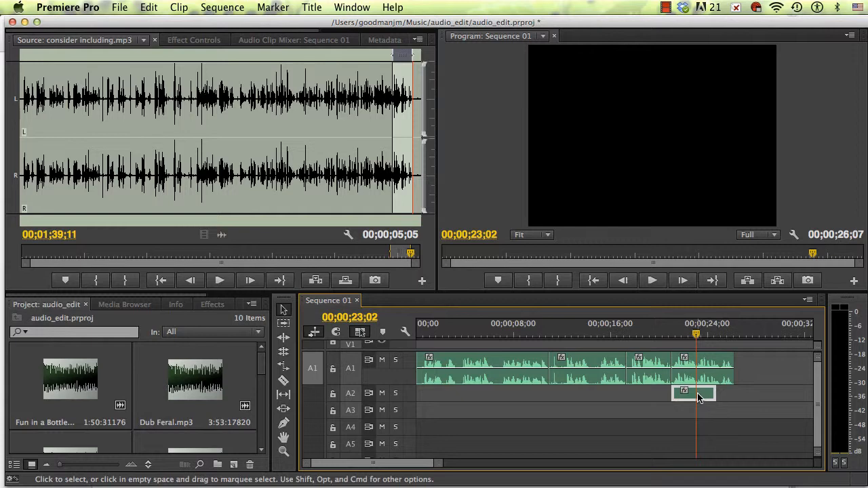
drag(700, 399, 758, 396)
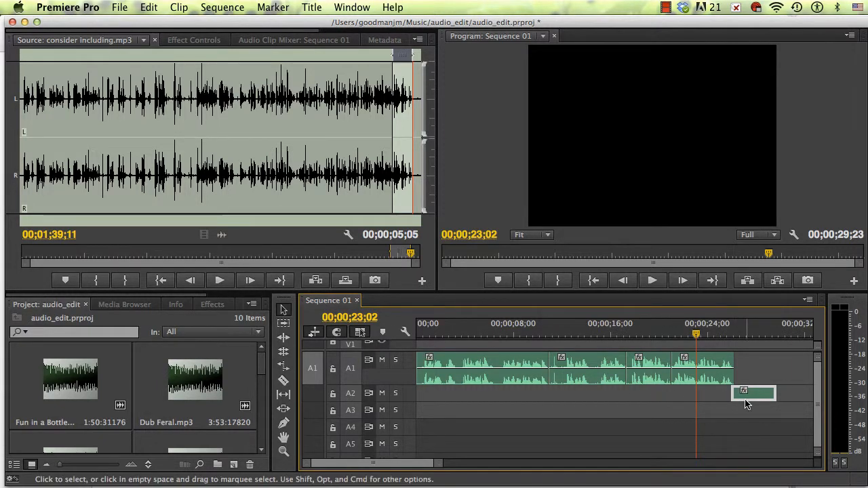
mouse_move(755, 398)
mouse_down()
mouse_move(766, 401)
mouse_move(756, 400)
mouse_up()
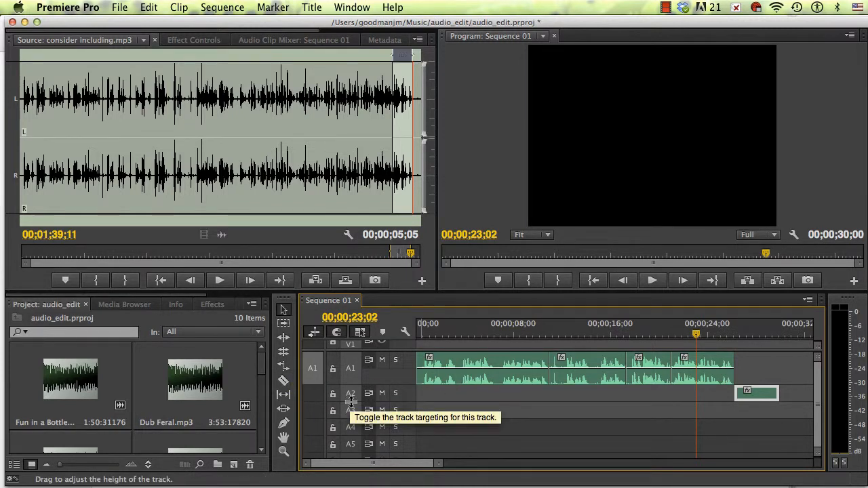
Enlarge track A2 to show its waveform and move its clip earlier so it overlaps the last A1 clip's end, finishing at 00;00;28;23
drag(350, 397, 348, 422)
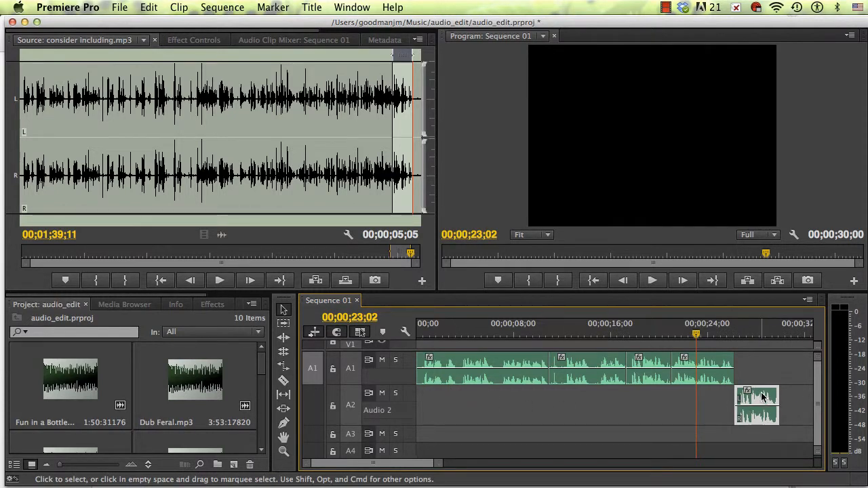
drag(767, 397, 743, 402)
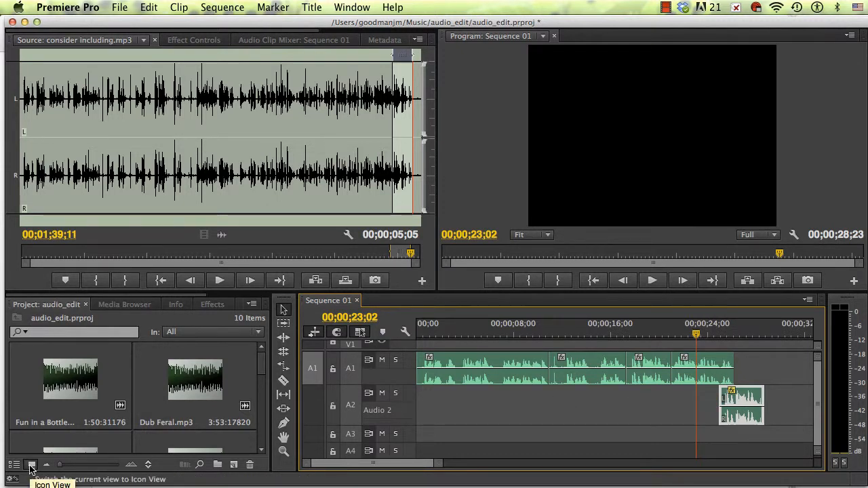
Find the 20140129 085851.m4a recording in the project, open it in the Source monitor and play its opening seconds
scroll(145, 405, down, 2)
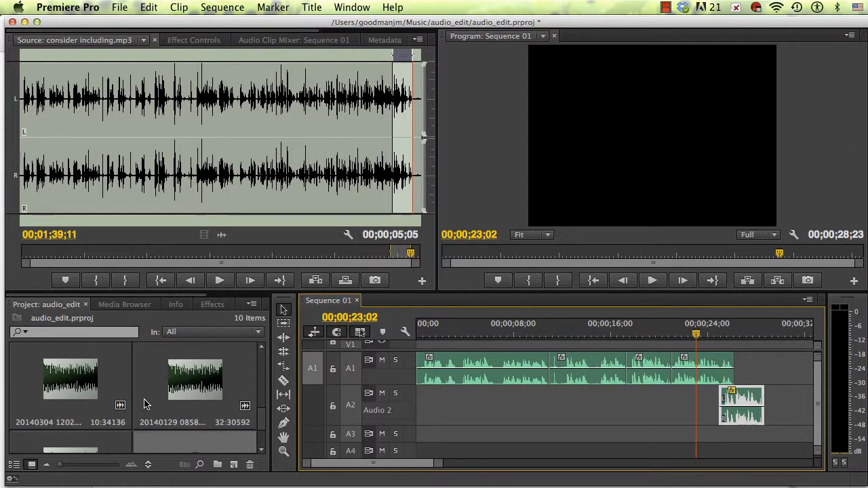
scroll(144, 405, down, 1)
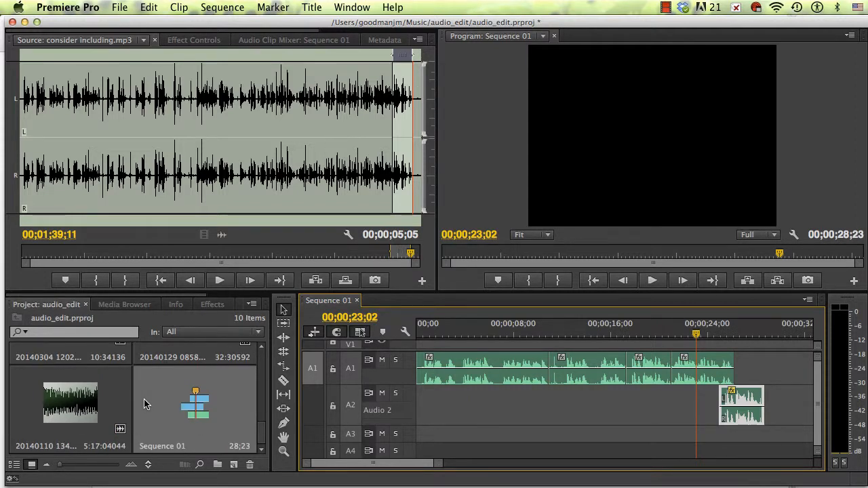
scroll(145, 405, up, 1)
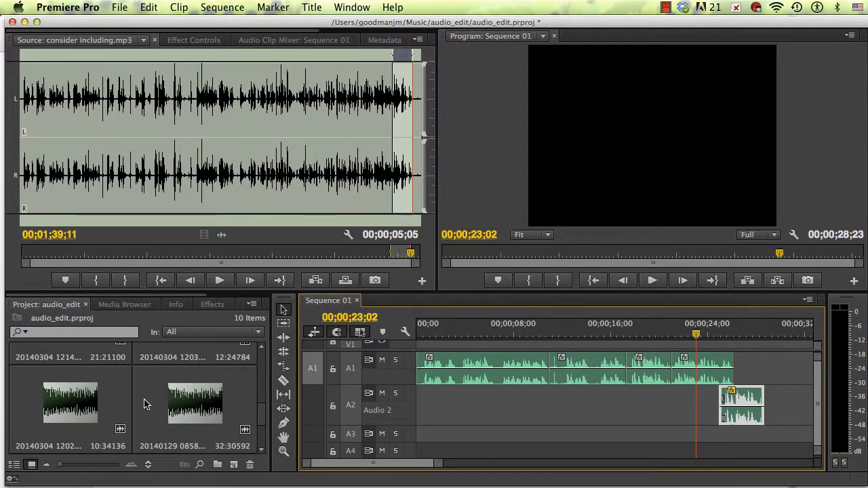
double_click(180, 402)
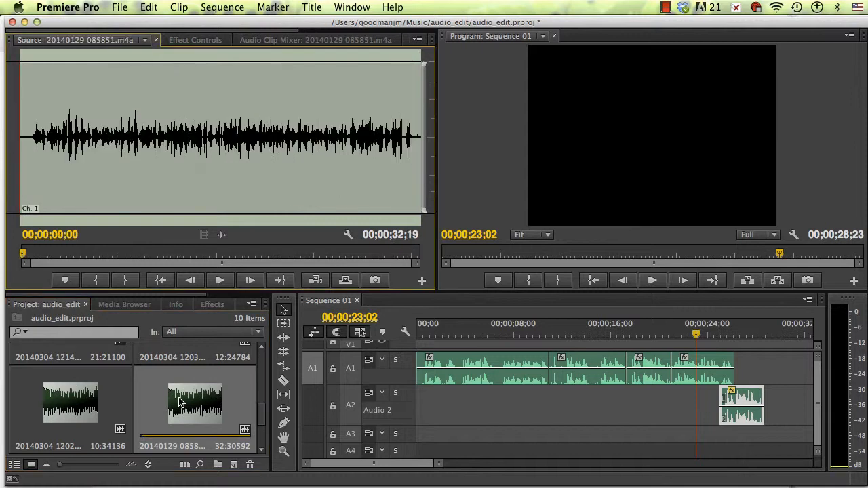
click(221, 281)
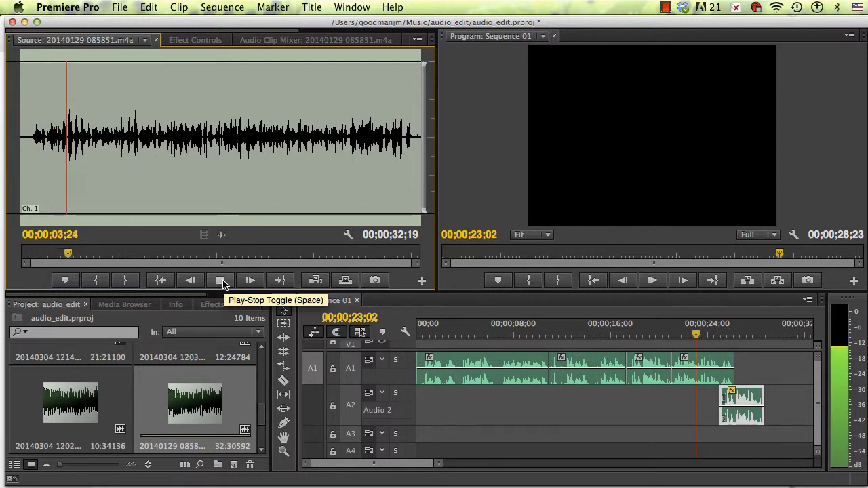
click(221, 281)
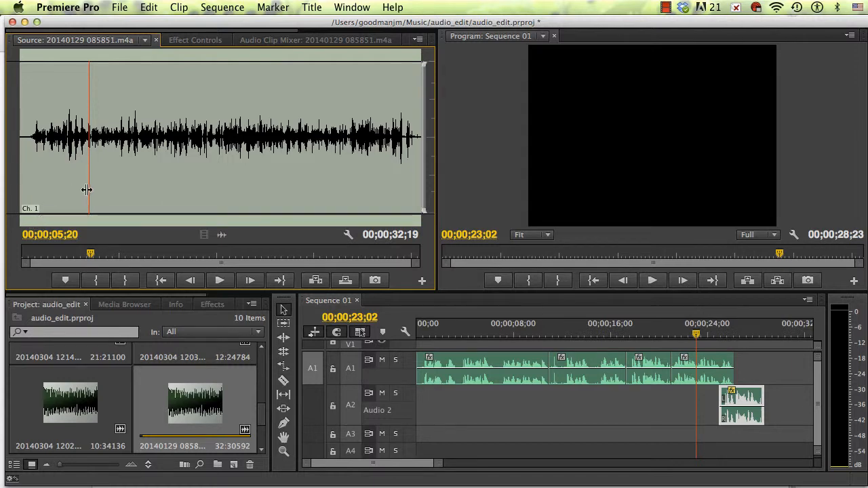
Mark the recording's In point at 00;00;00;26 and place its audio on track A3 at the sequence start
drag(87, 189, 30, 188)
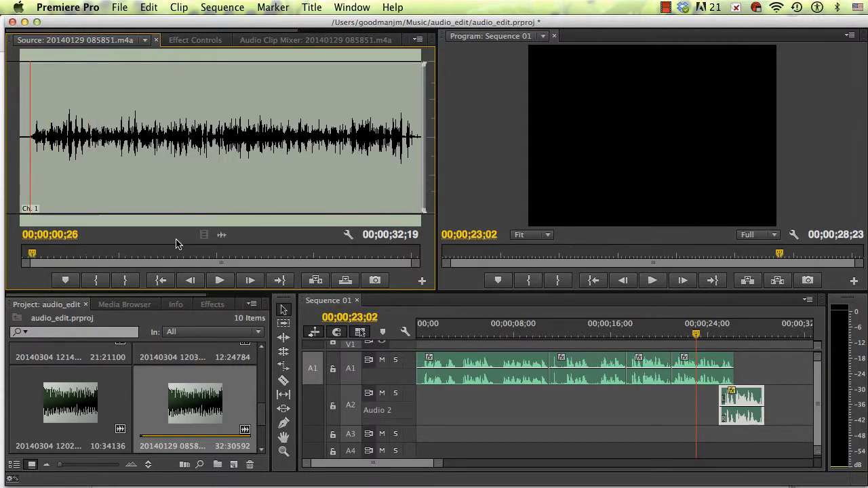
key(i)
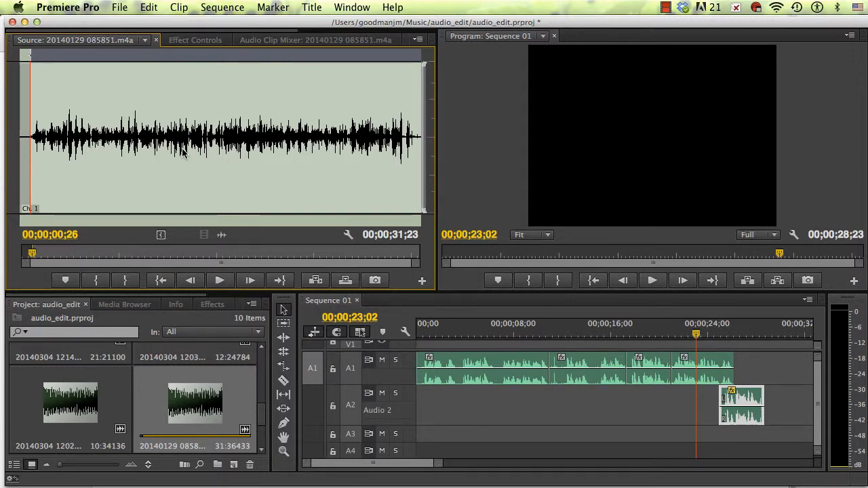
drag(220, 237, 423, 439)
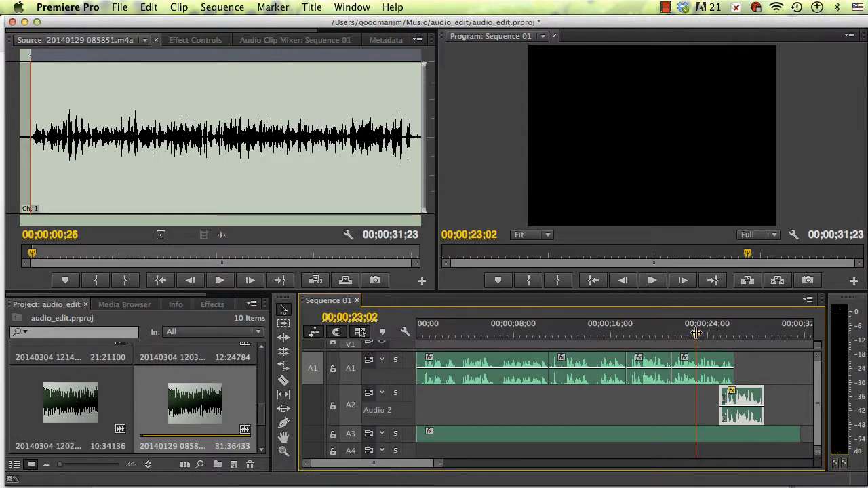
Play the first few seconds of the sequence to hear the voice together with the A3 recording
drag(697, 332, 421, 332)
key(space)
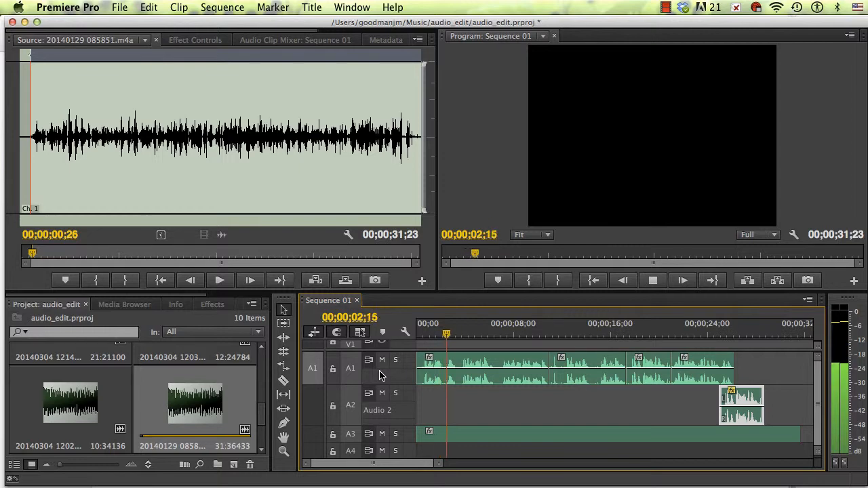
key(space)
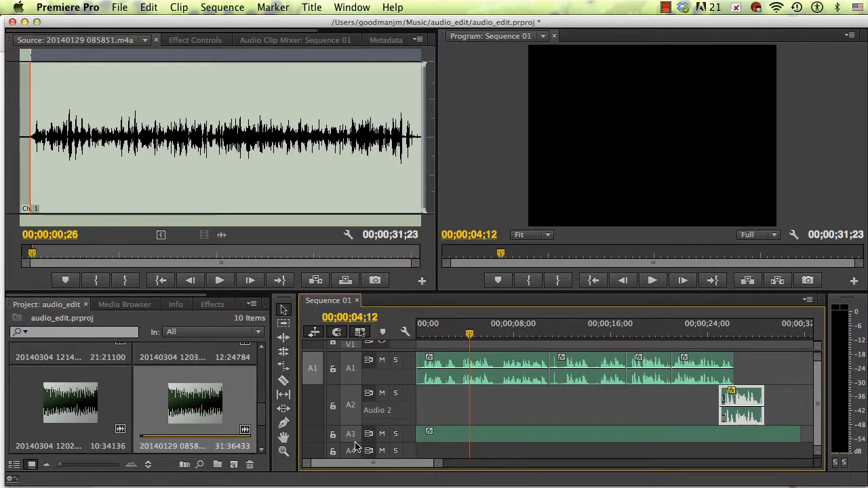
Enlarge track A3 to show its waveform and slightly lower the volume level of its clip
drag(355, 445, 354, 454)
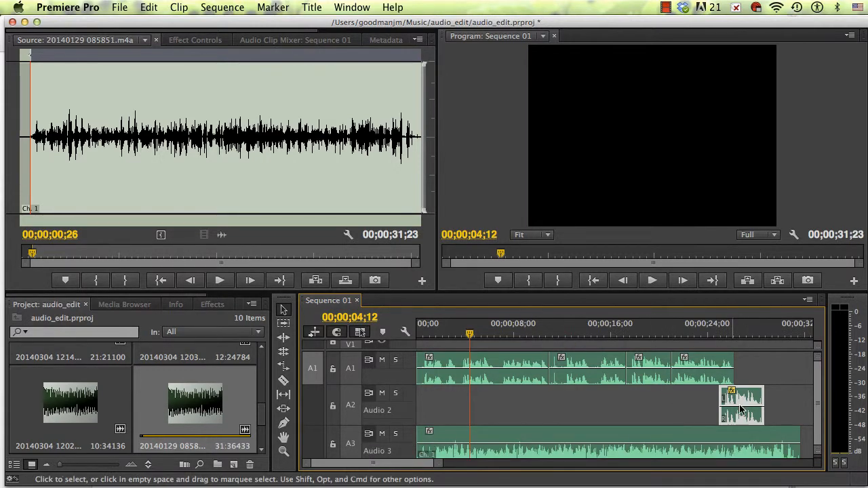
scroll(818, 430, down, 2)
scroll(817, 431, up, 2)
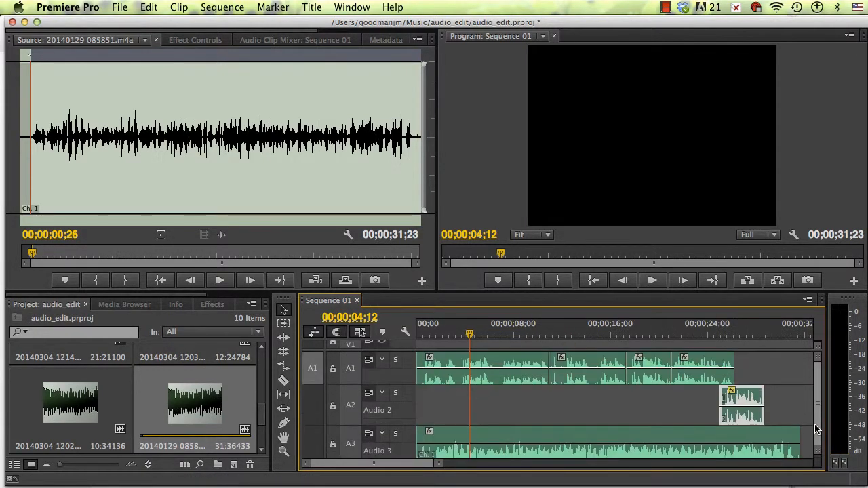
scroll(818, 434, down, 2)
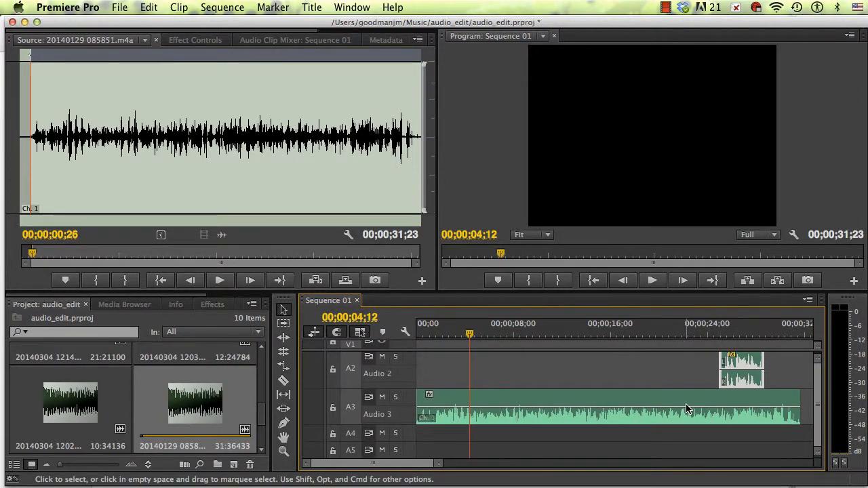
drag(689, 412, 687, 417)
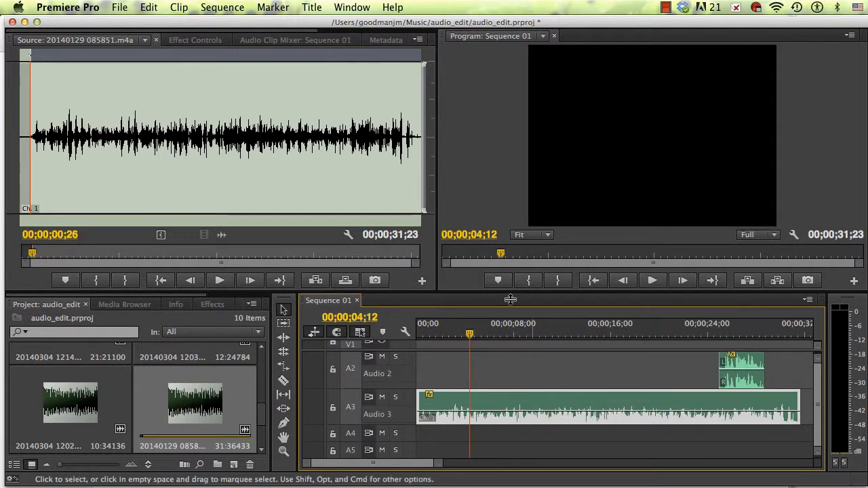
Listen to the opening, and add volume keyframes to the A3 clip near 00;00;03;15 and about two seconds further on, lowering the second
drag(471, 334, 410, 335)
key(space)
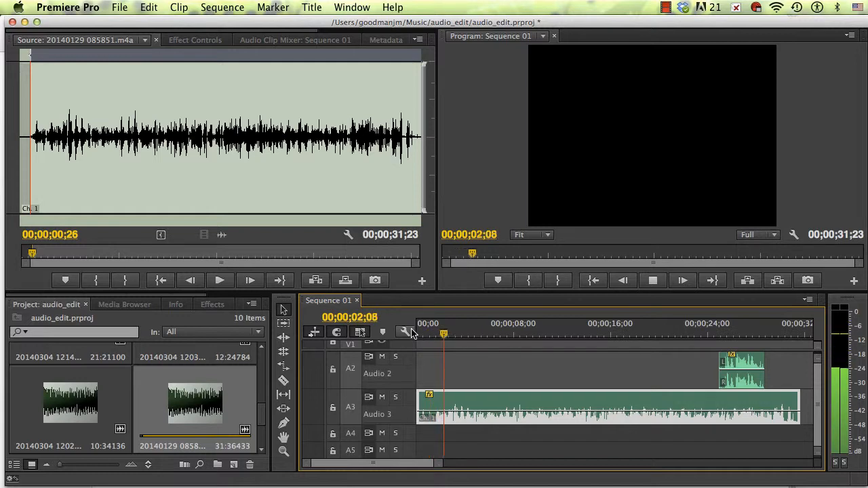
key(space)
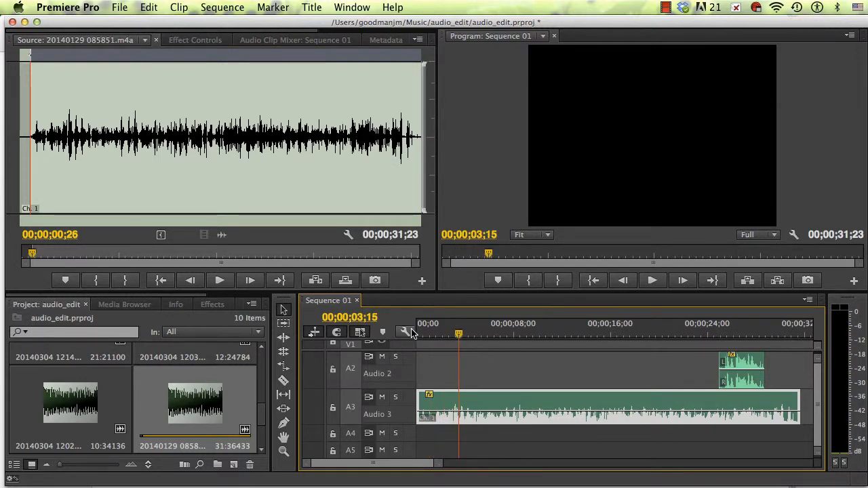
click(284, 425)
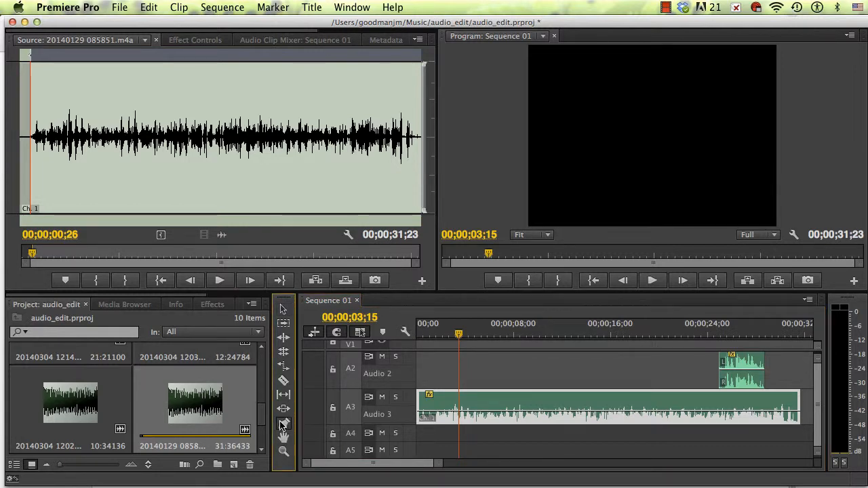
click(461, 417)
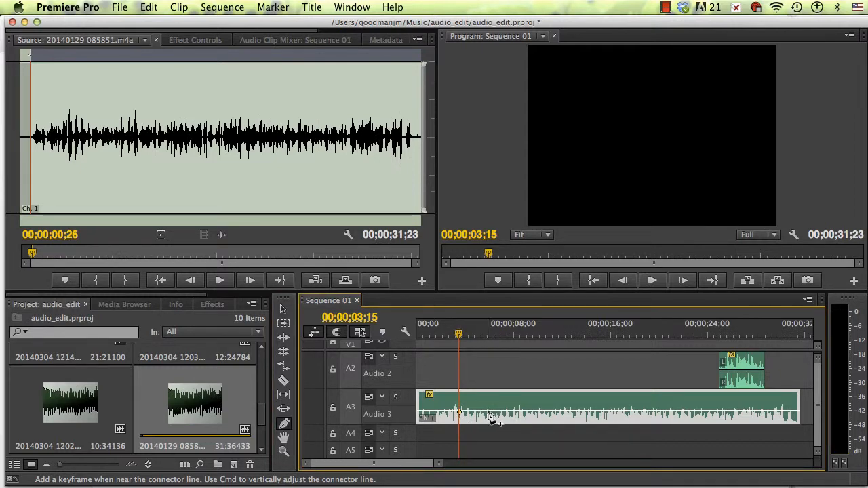
drag(489, 412, 489, 419)
Play the sequence from the start past ten seconds to hear the lowered A3 recording under the voice
drag(460, 336, 410, 342)
key(space)
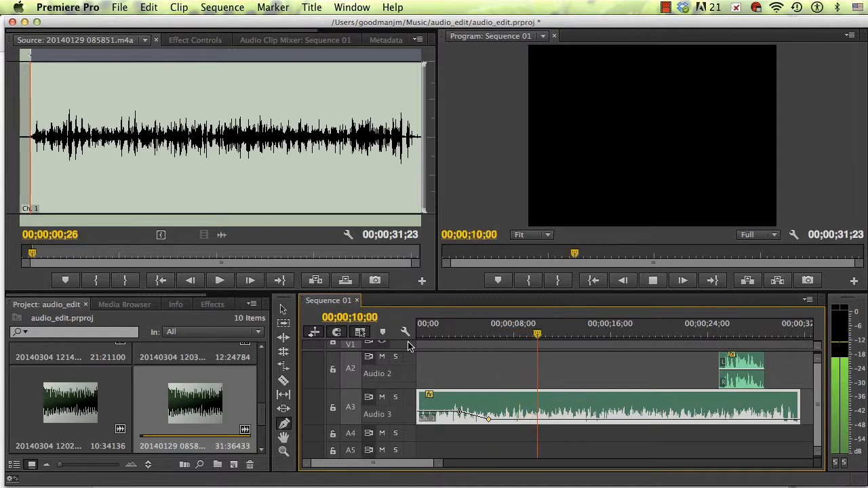
key(space)
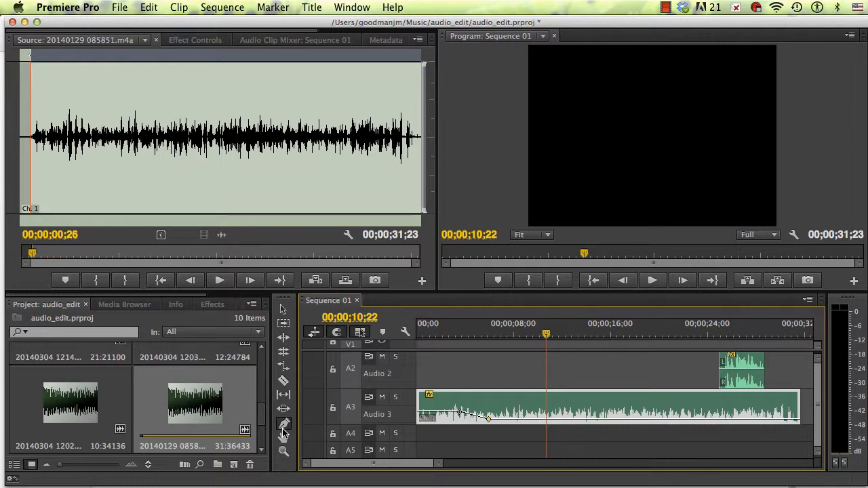
Add two more volume keyframes to the A3 clip just past 00;00;10;22, setting the second slightly higher than the first for a gentle rise
click(557, 420)
drag(596, 419, 593, 396)
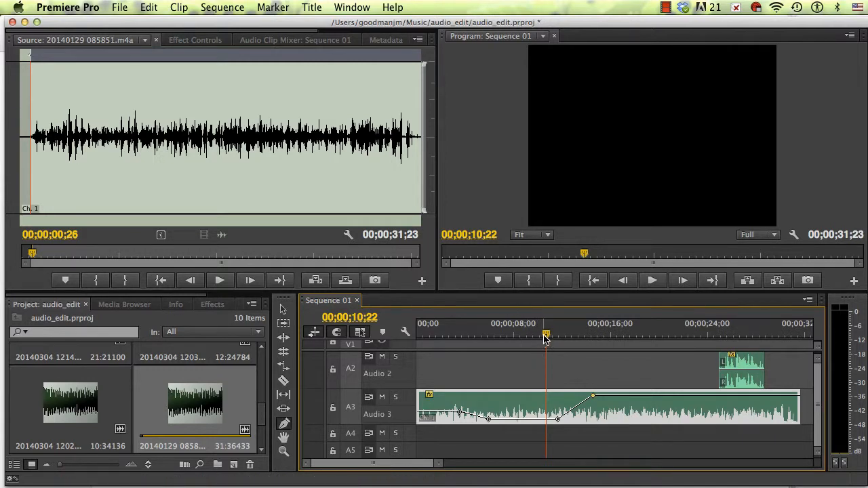
drag(545, 338, 522, 336)
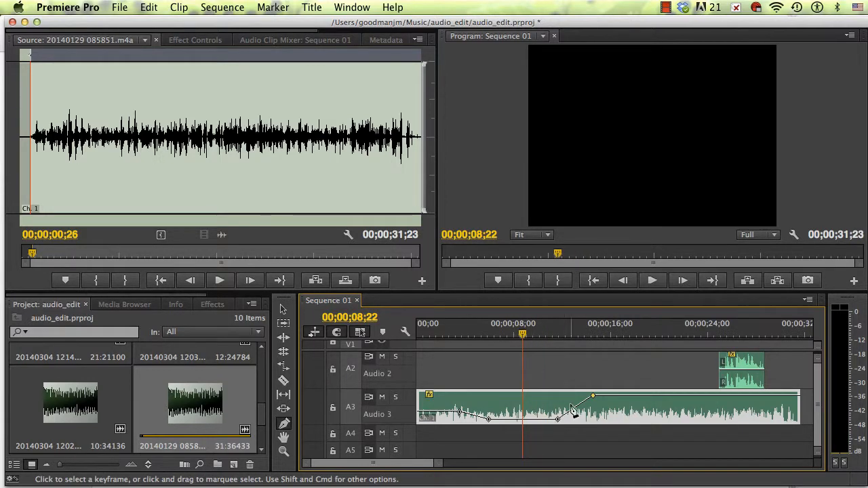
key(space)
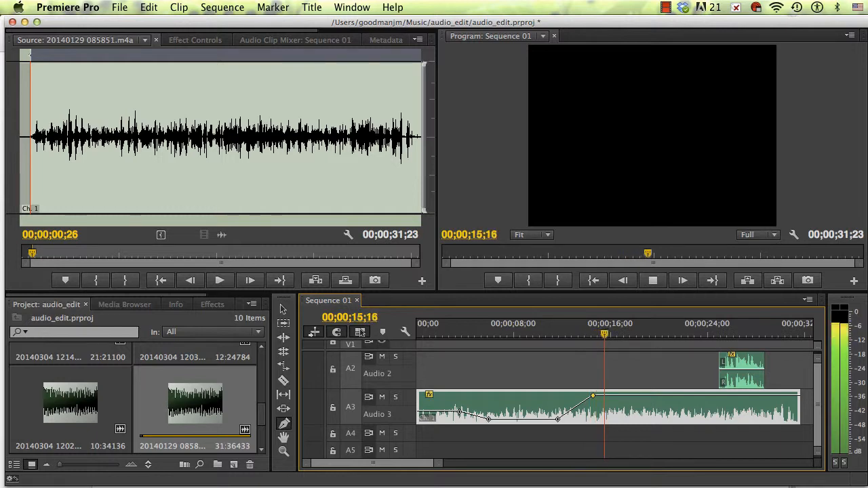
key(space)
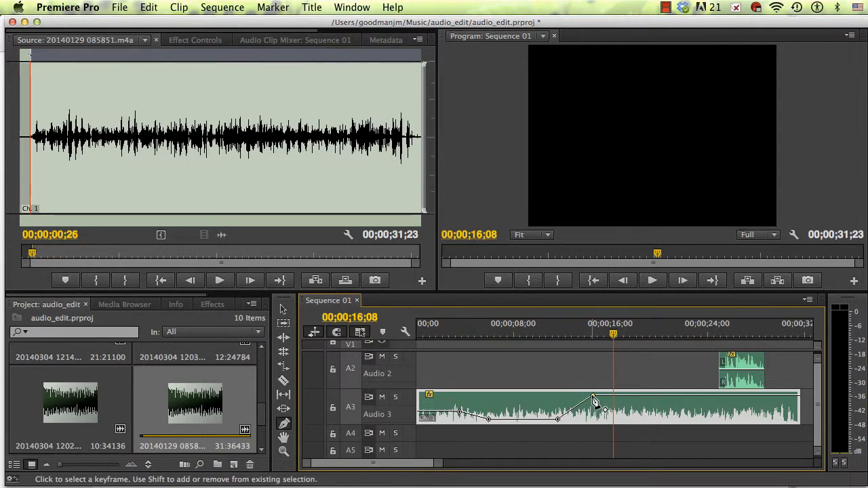
drag(593, 398, 572, 414)
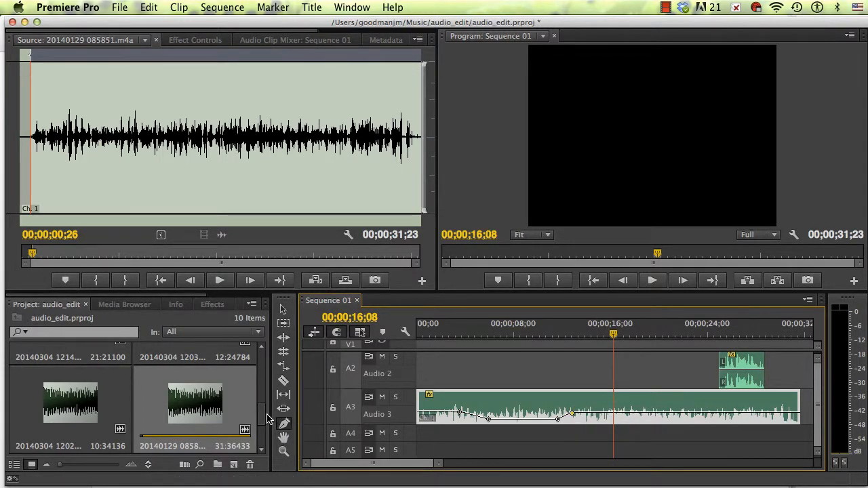
Find Fun in a Bottle.mp3 in the project, open it in the Source monitor and play its opening seconds
scroll(163, 399, down, 2)
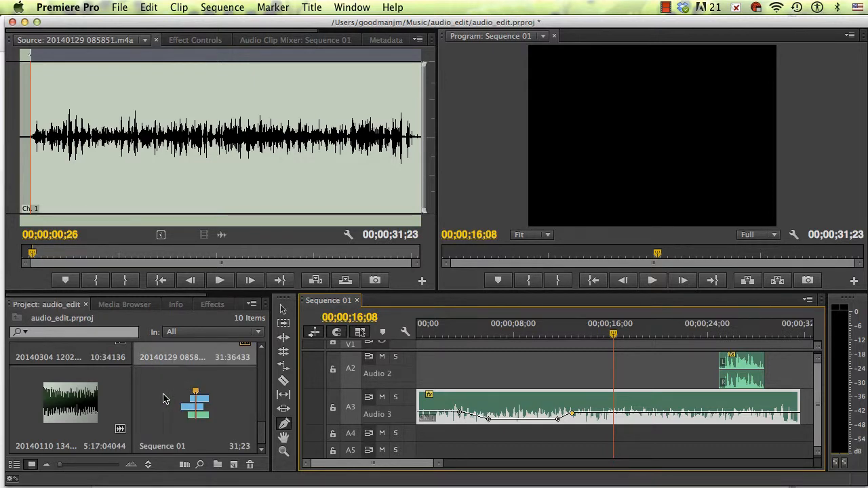
scroll(162, 399, down, 3)
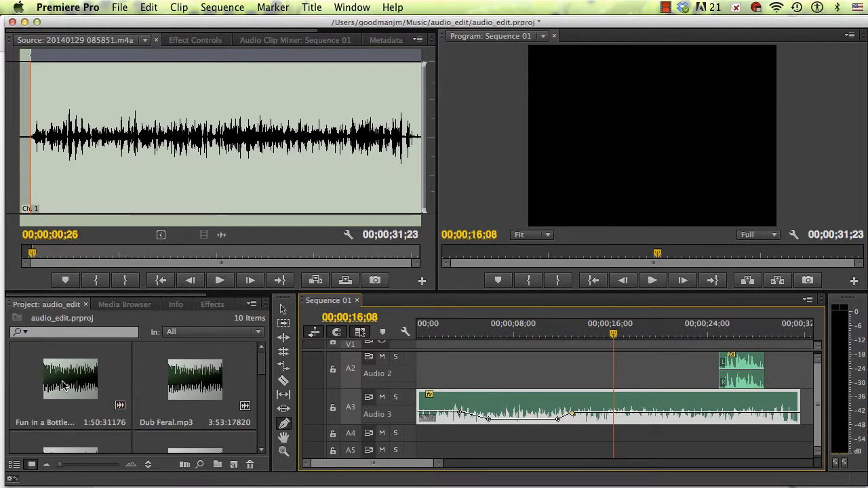
double_click(63, 385)
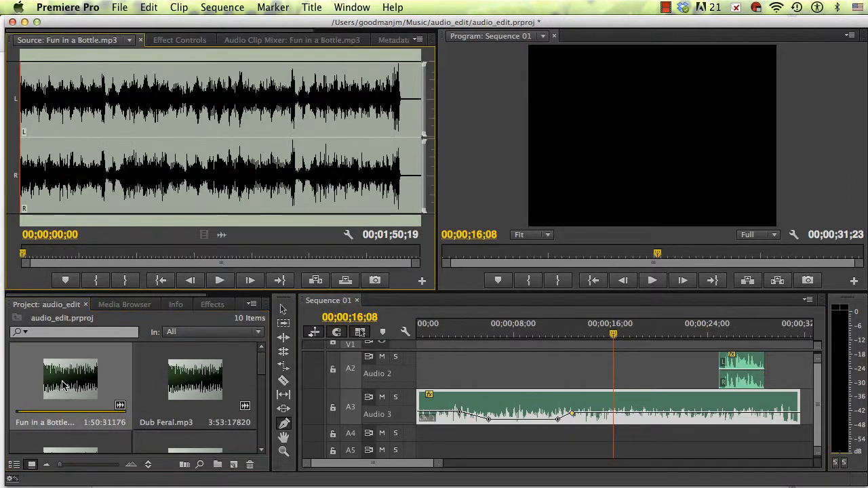
click(220, 282)
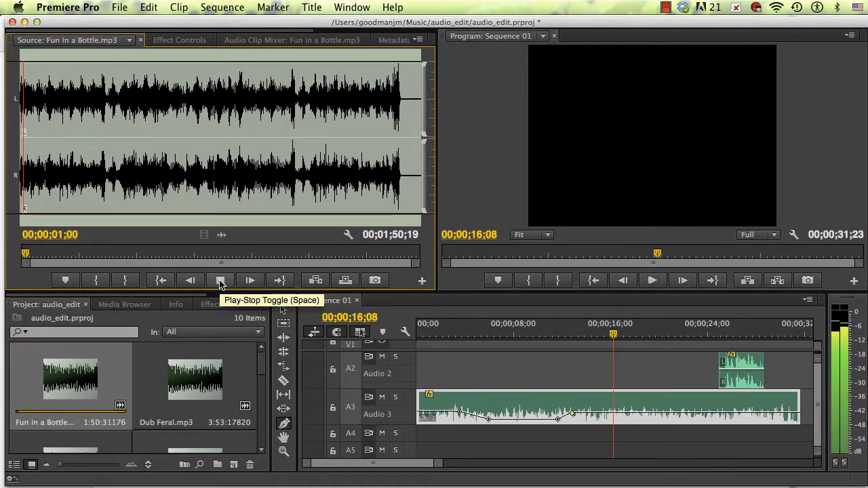
click(220, 282)
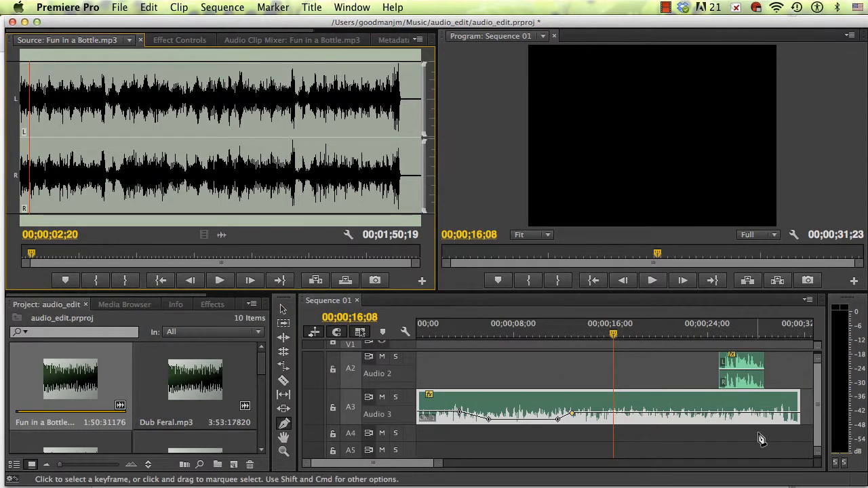
Place the music's audio on track A4 and shift it to start at about 21 seconds, overlapping the end of the voice clips
click(284, 310)
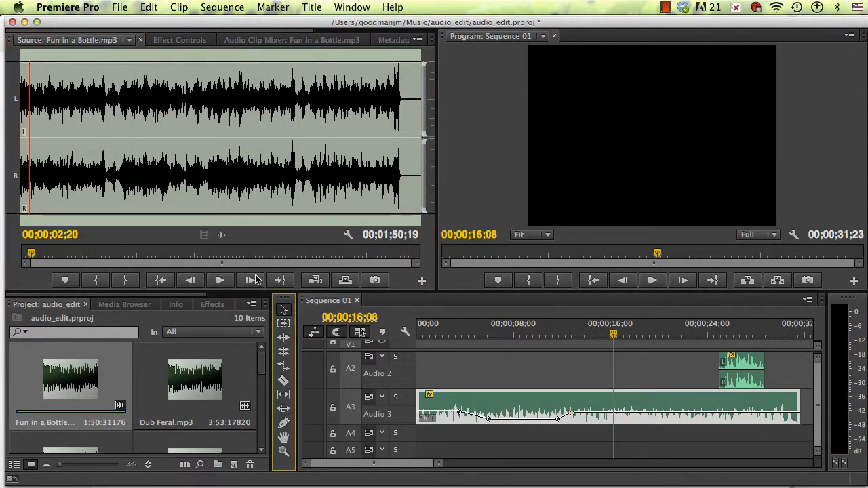
drag(221, 237, 759, 441)
key(backslash)
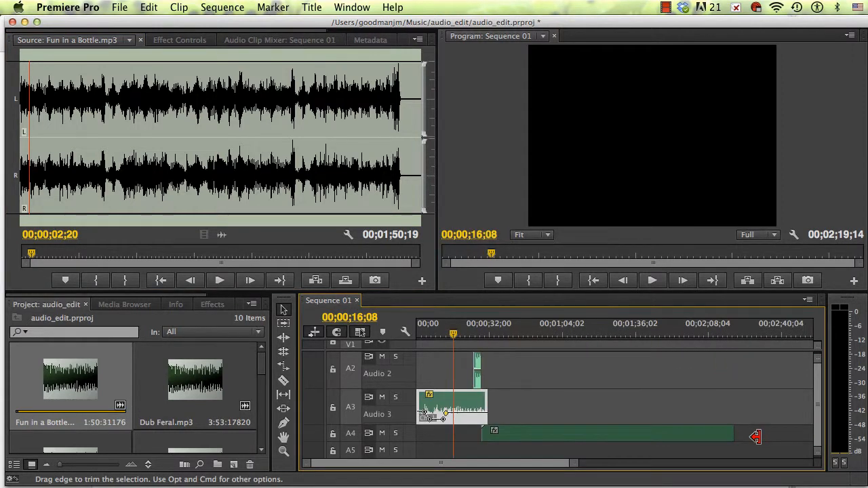
drag(630, 434, 613, 435)
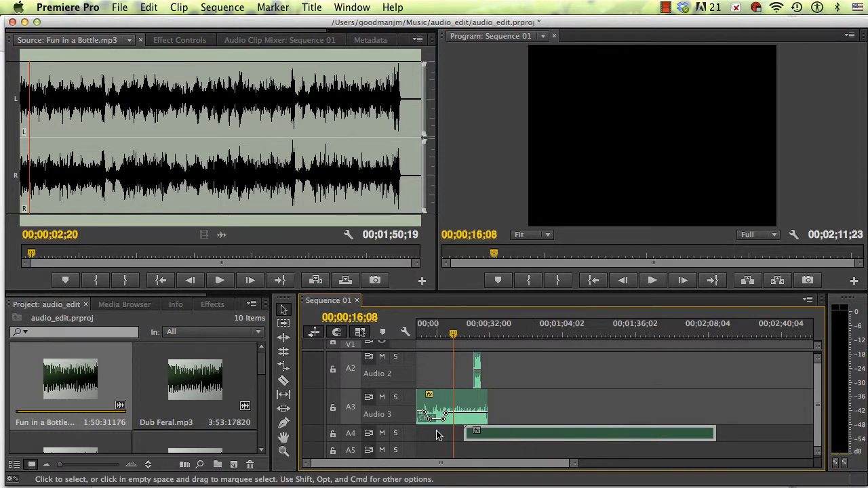
Enlarge track A4 to show the music's waveform, inspecting the tracks in a maximized timeline
click(350, 439)
drag(350, 441, 350, 458)
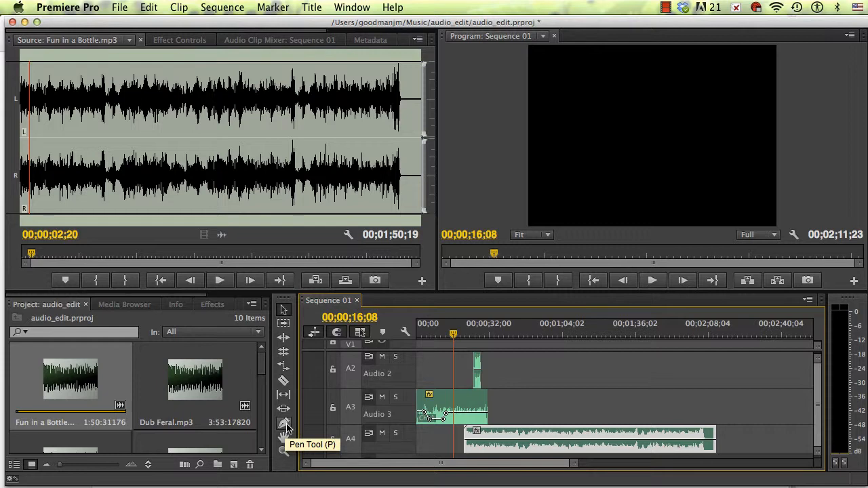
key(grave)
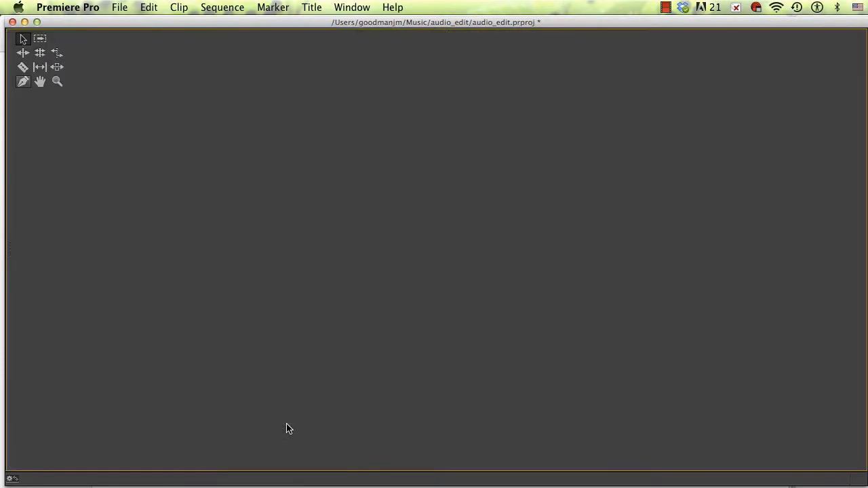
key(grave)
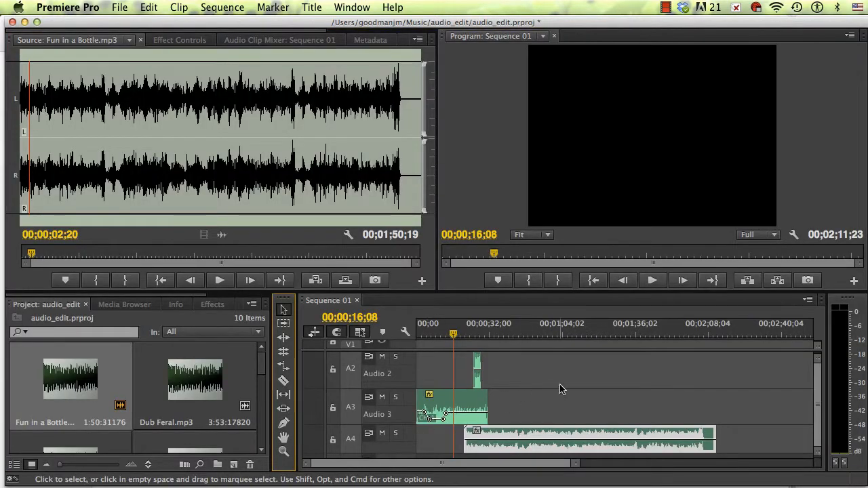
click(553, 381)
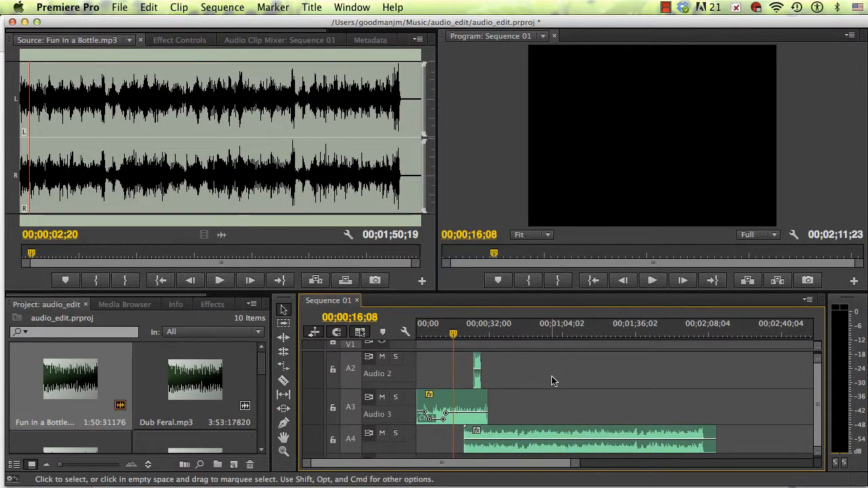
key(grave)
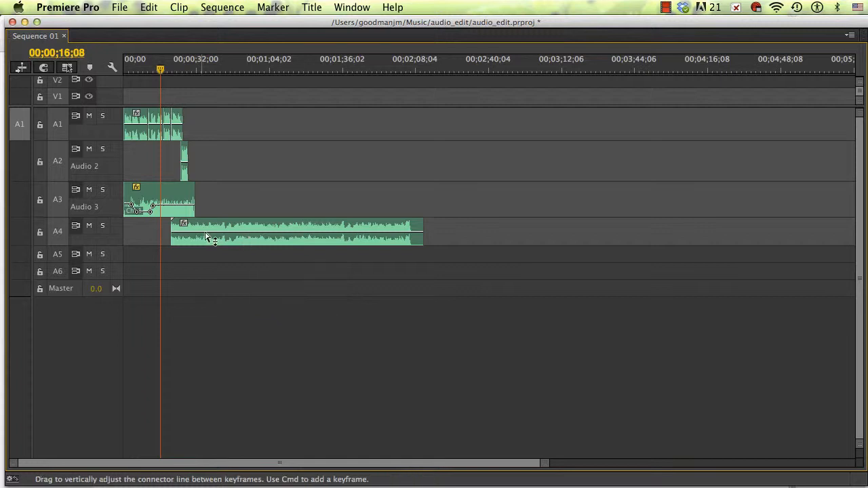
drag(101, 246, 97, 255)
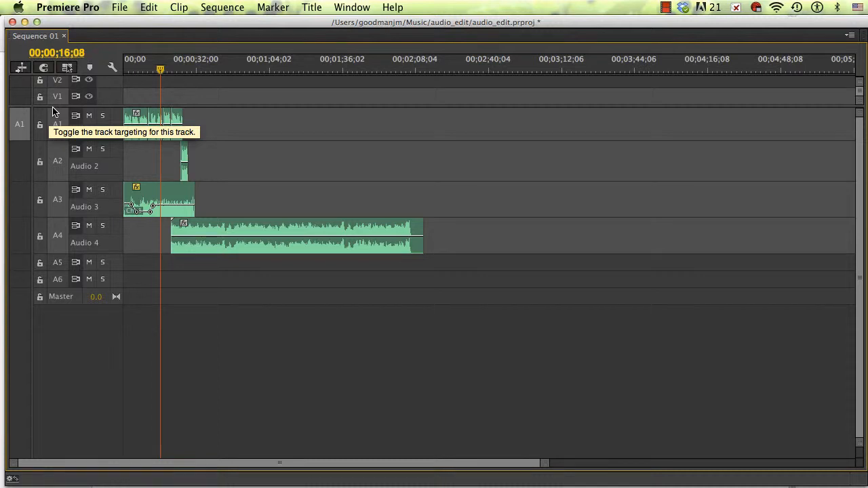
right_click(184, 236)
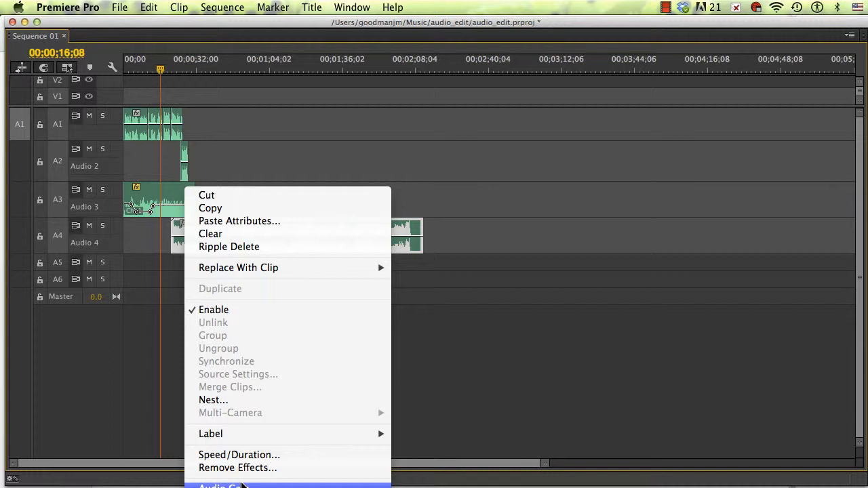
click(500, 380)
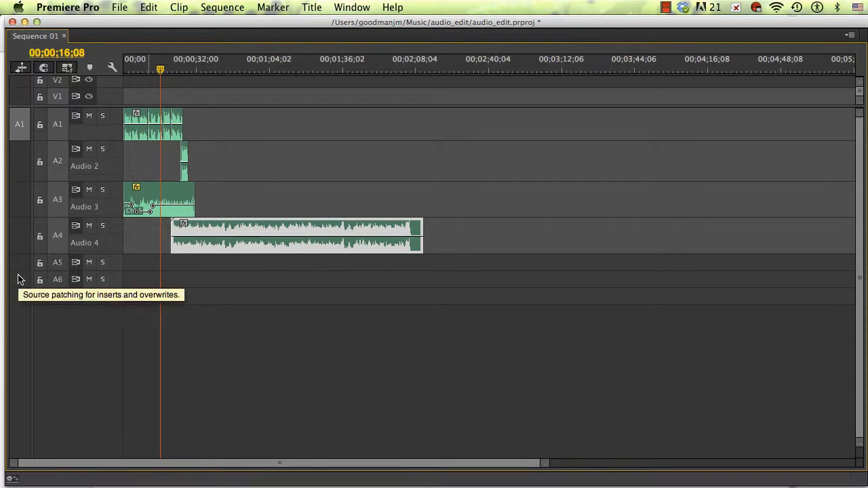
key(grave)
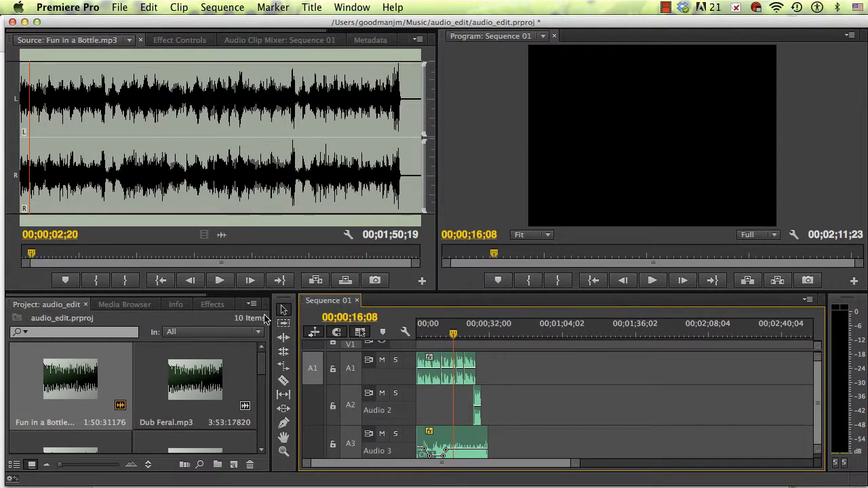
Fade in the A4 music clip with two volume keyframes, moving the first to the clip's start and lowering it
click(282, 424)
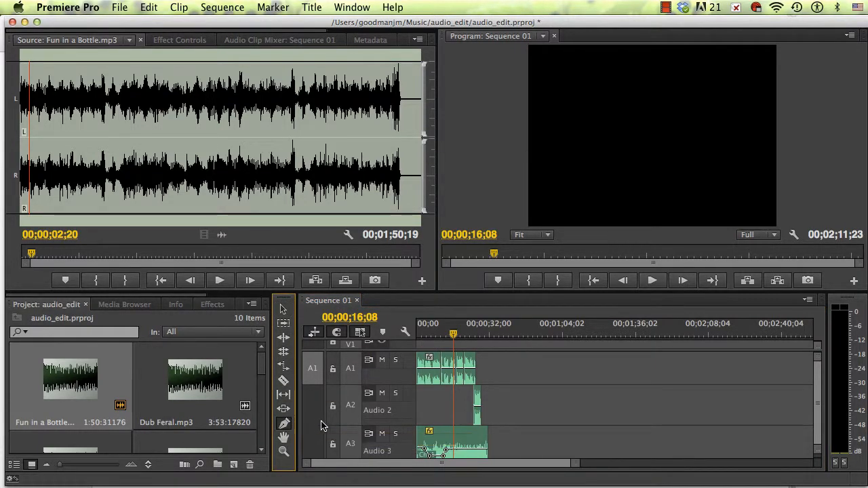
scroll(468, 422, down, 2)
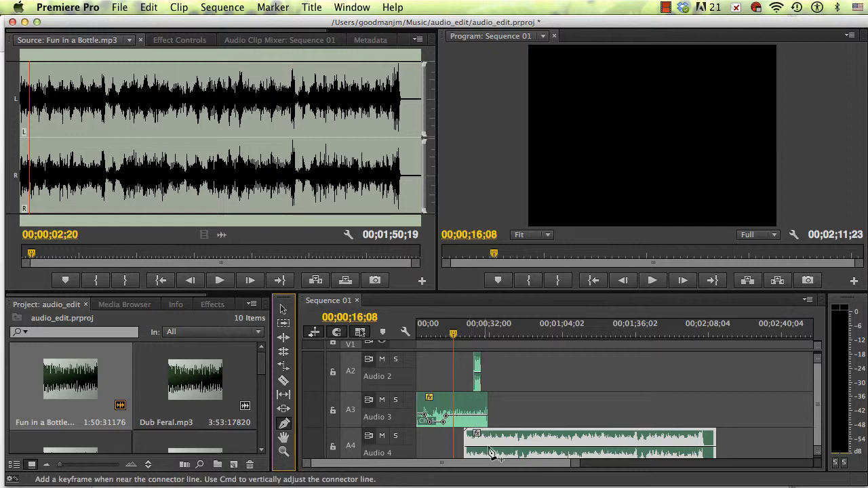
click(469, 447)
click(490, 447)
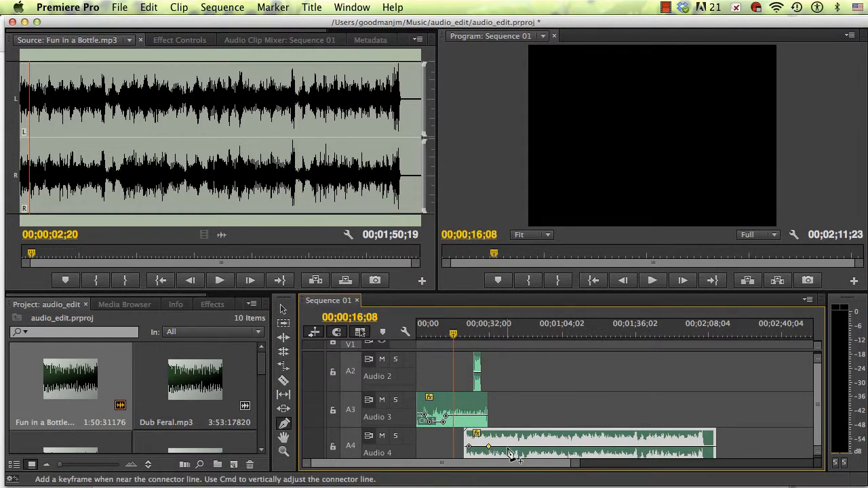
key(grave)
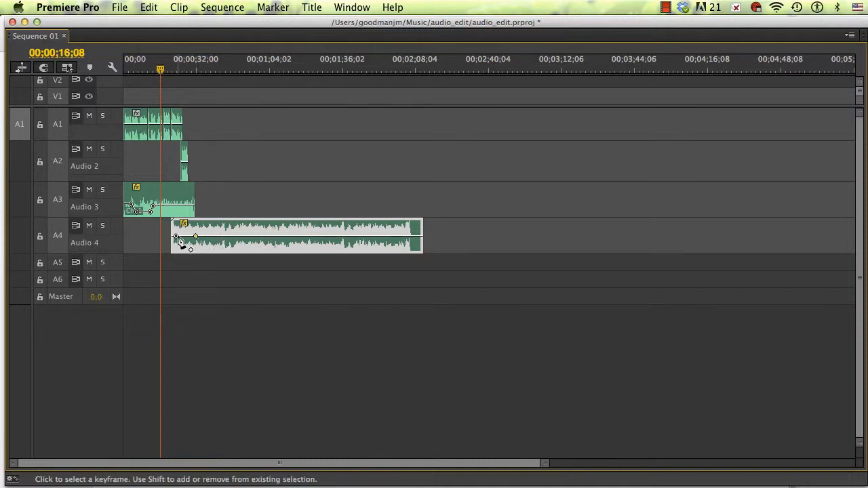
drag(176, 237, 168, 261)
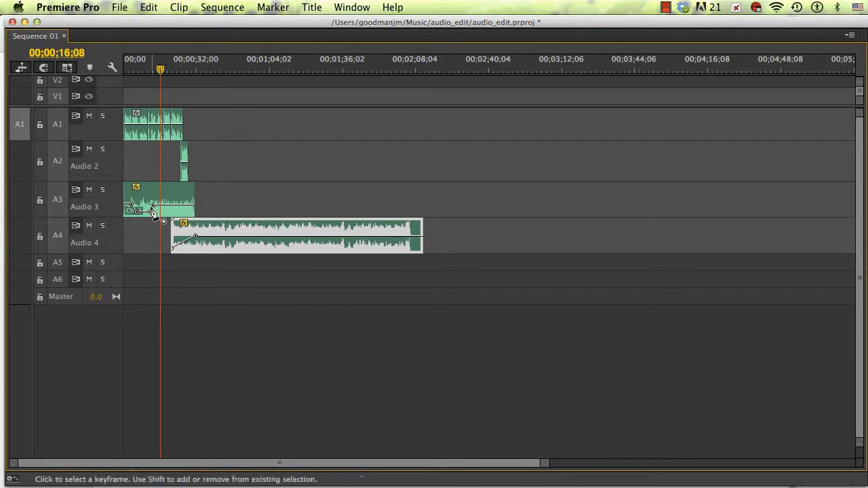
Lower the last volume keyframe on the A3 clip to about -12.8 dB, placing it slightly further along
drag(154, 209, 156, 211)
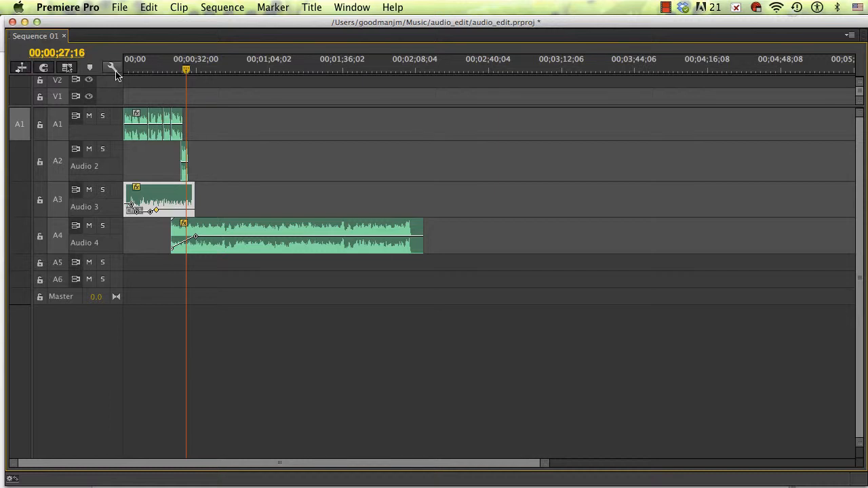
key(grave)
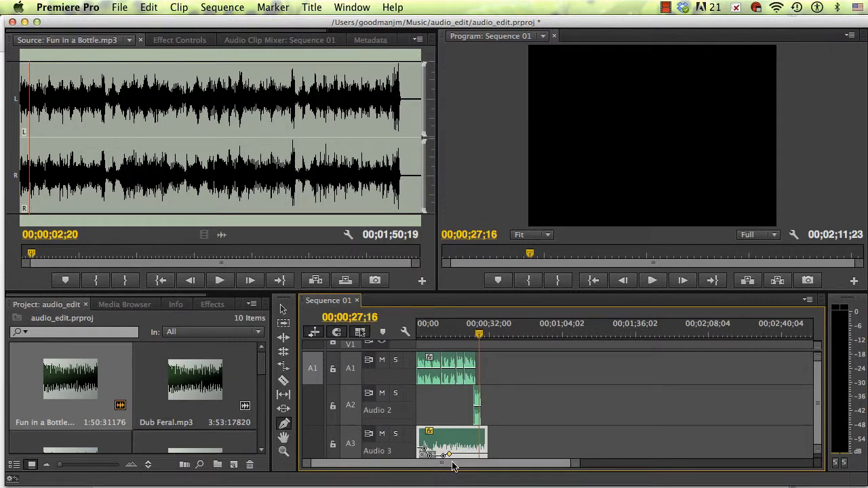
mouse_move(447, 458)
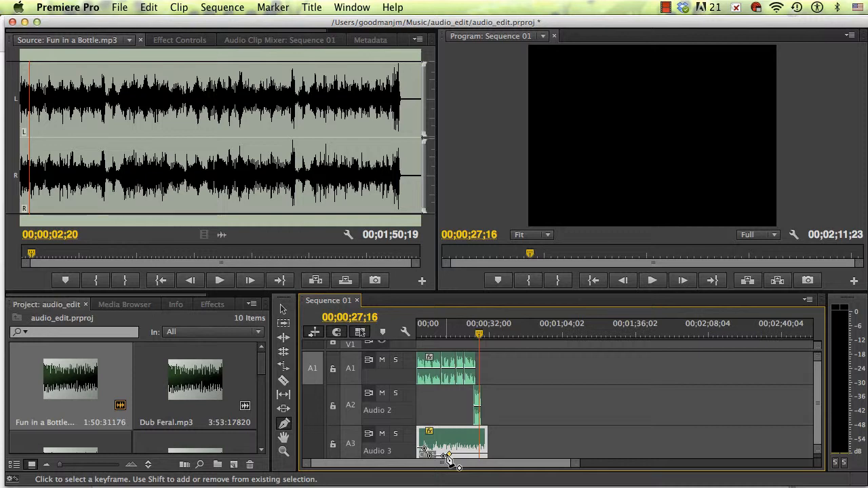
key(cmd+s)
mouse_move(448, 454)
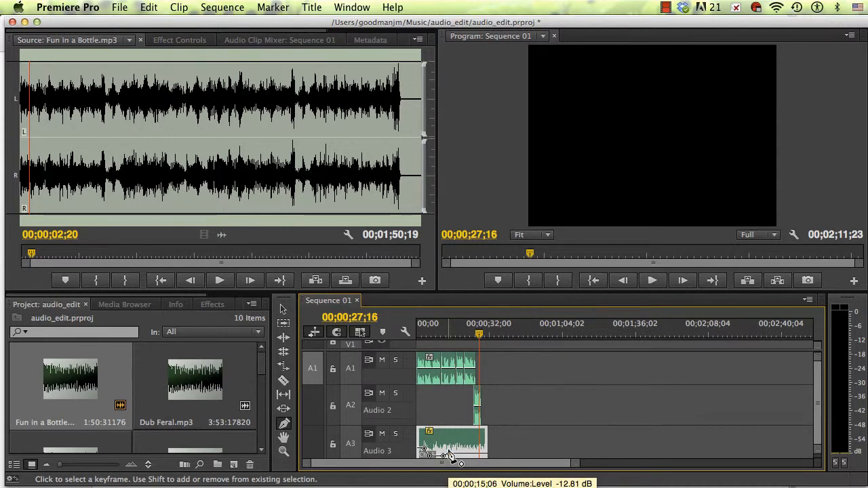